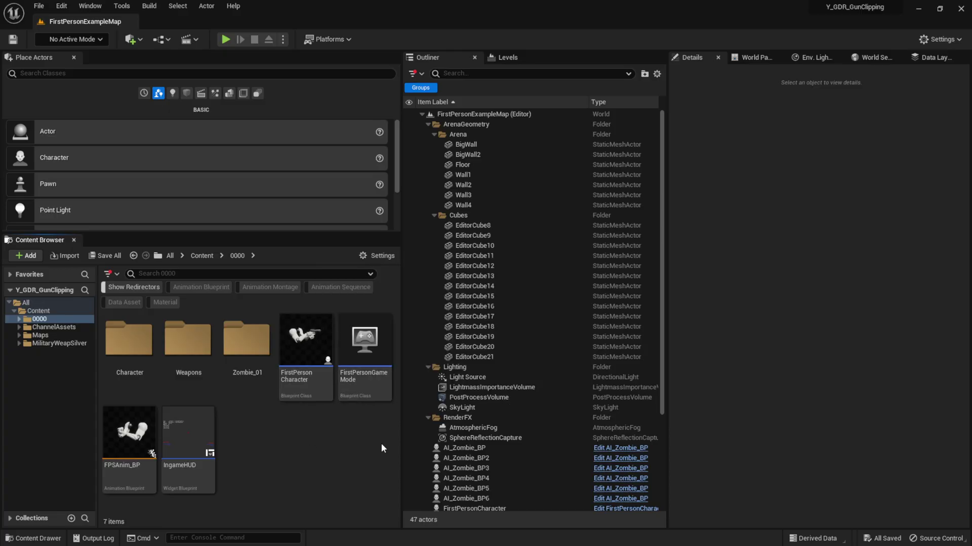
Step: Playtest the level to show the shotgun clipping through the purple wall, then stop
left_click(226, 40)
key("e")
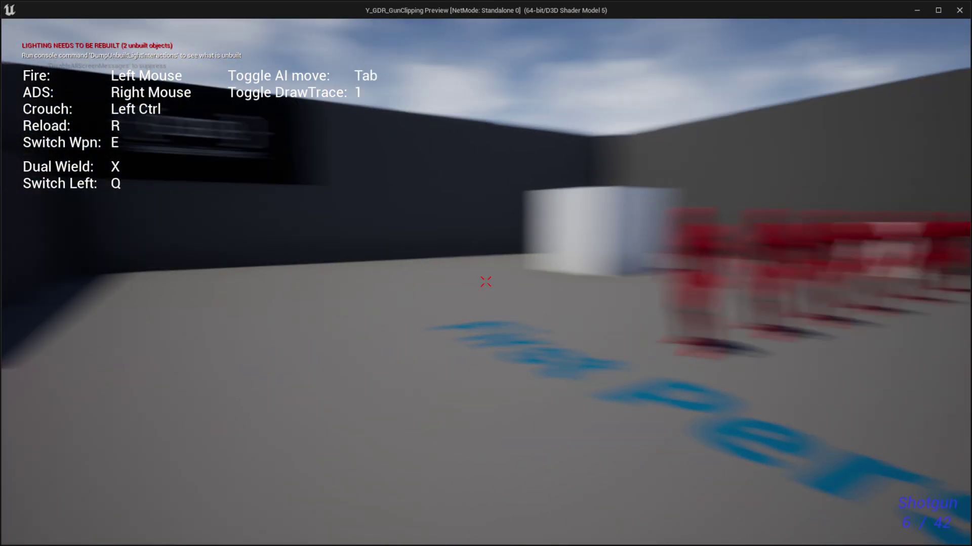
key("w")
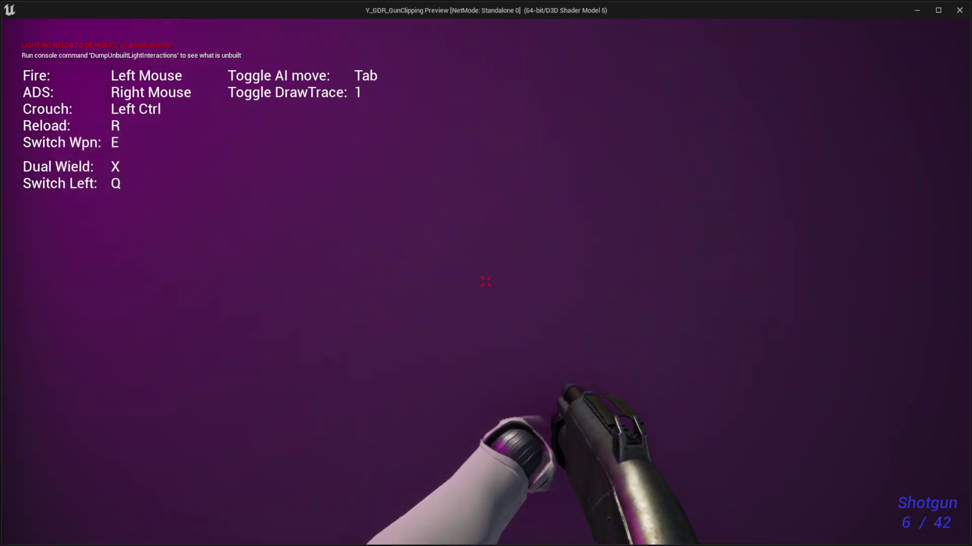
key("a")
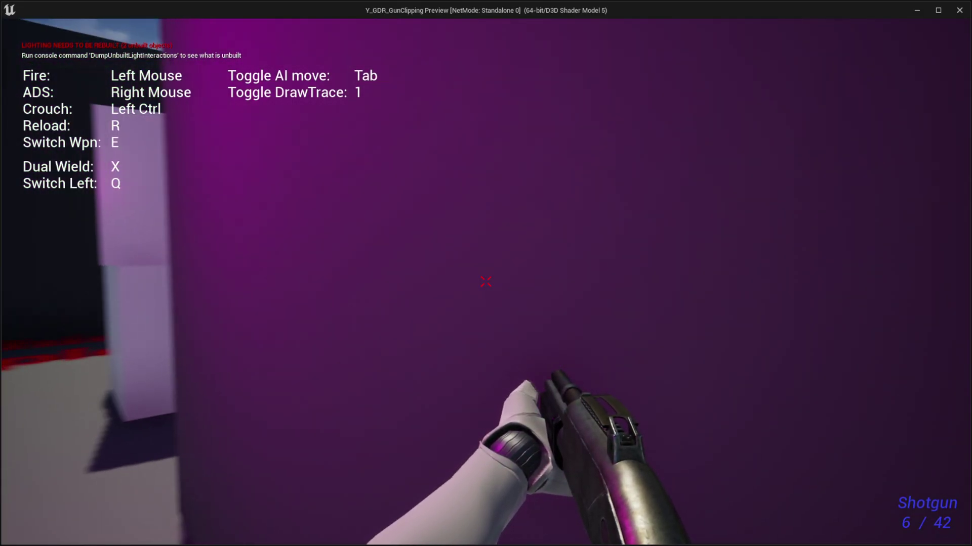
key("d")
key("a")
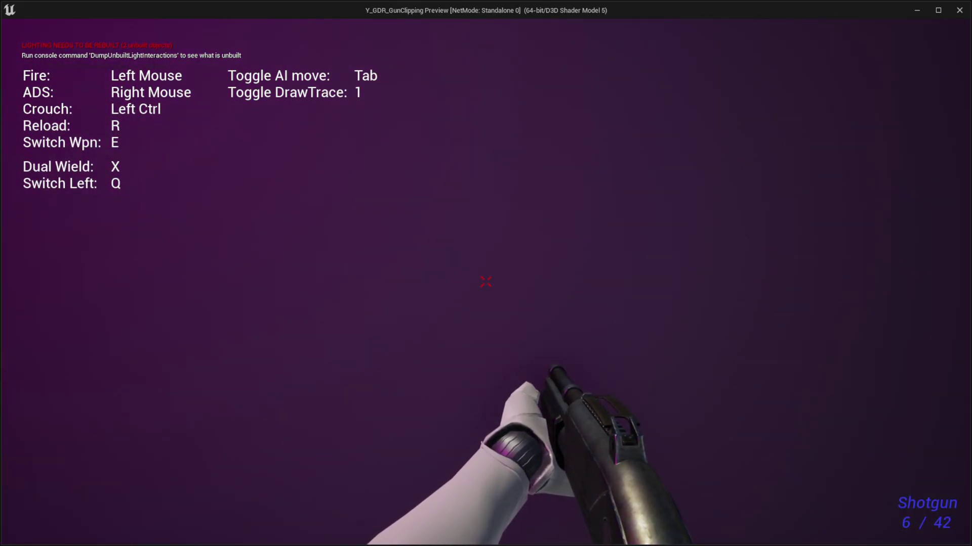
key("d")
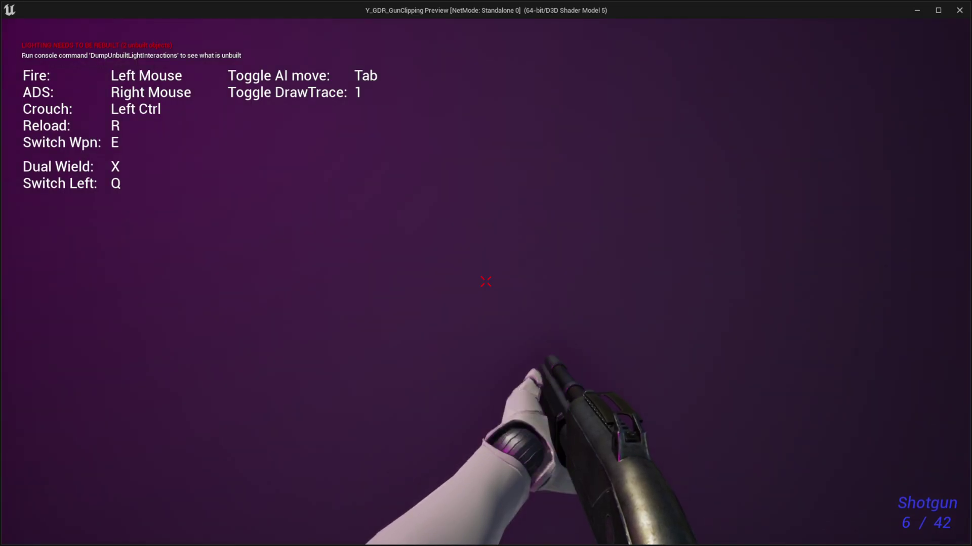
key("a")
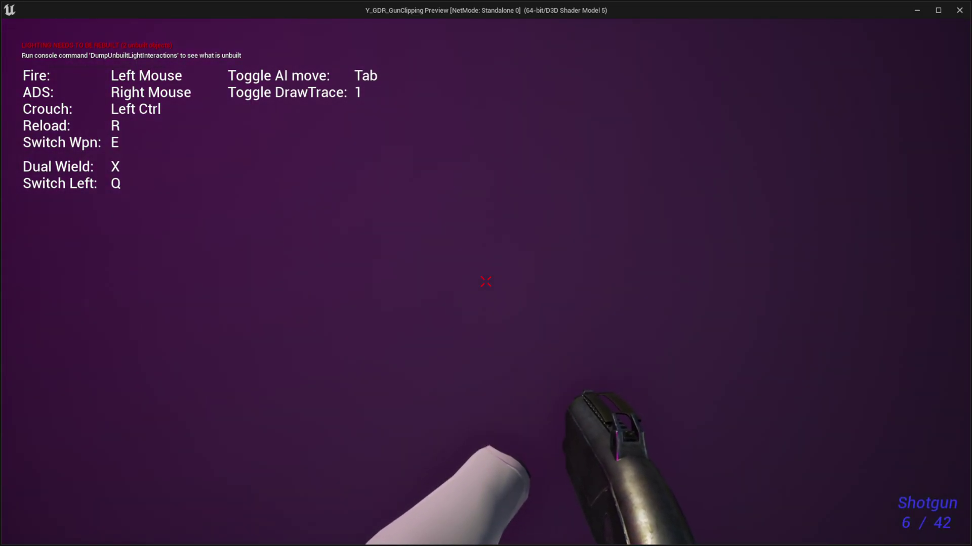
key("s")
key("s")
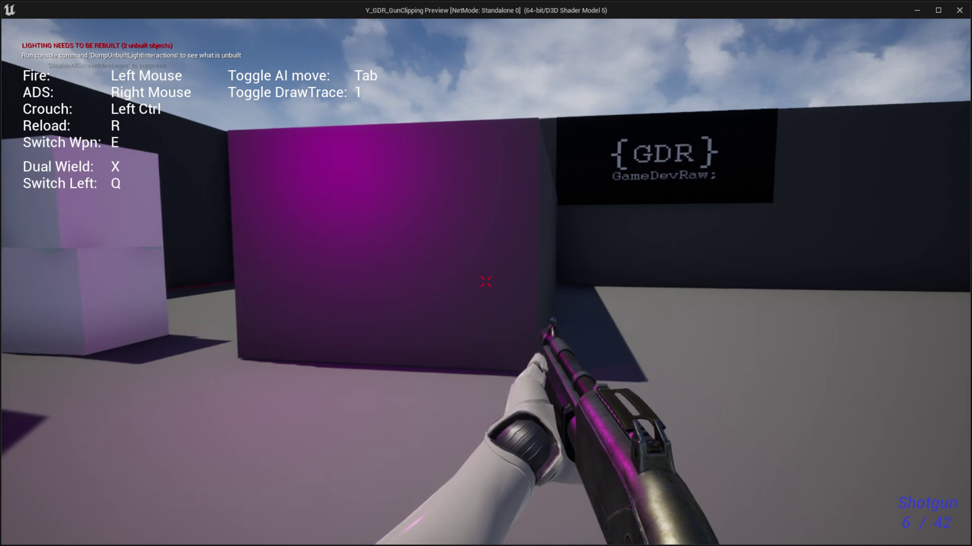
mouse_move(486, 282)
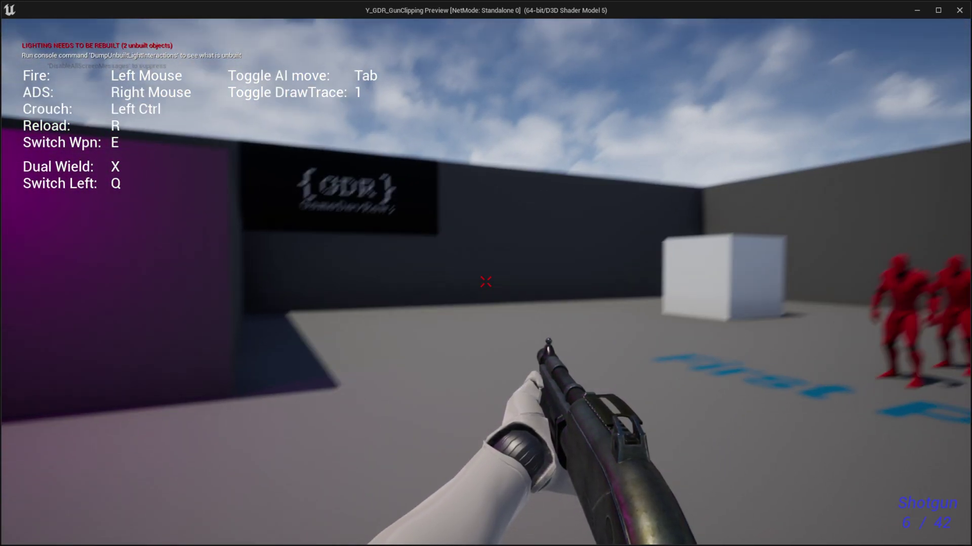
key("Escape")
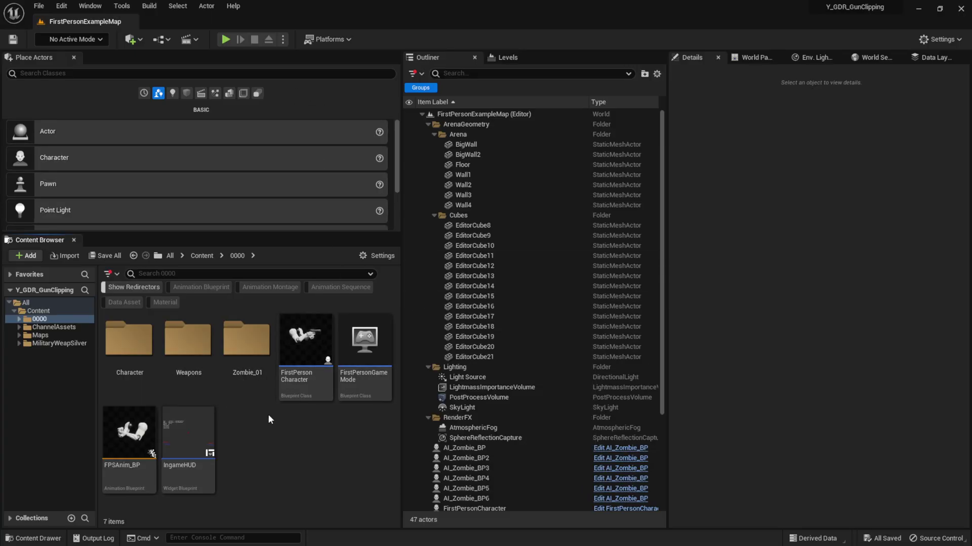
Step: Open FirstPersonCharacter and IngameHUD in a floating editor window, then minimize it
mouse_move(306, 364)
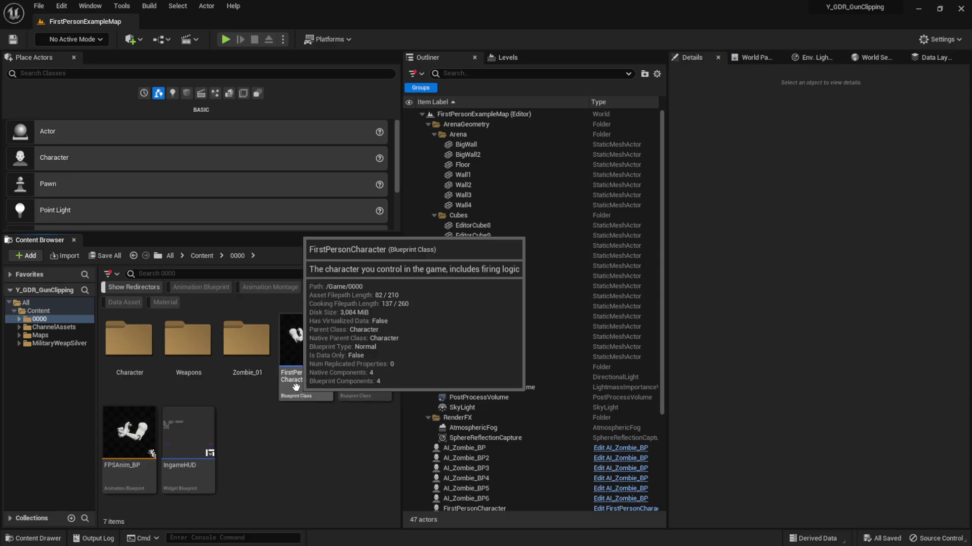
double_click(303, 357)
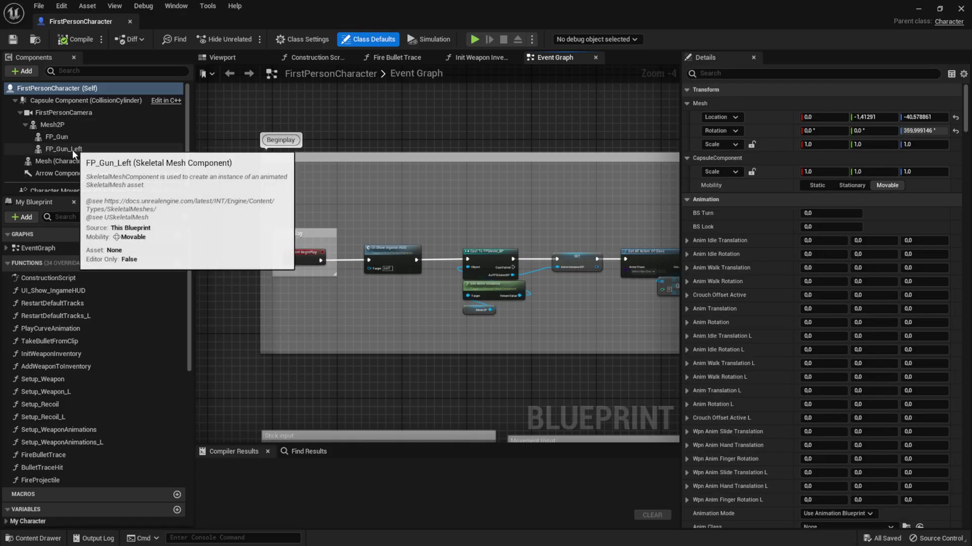
left_click_drag(284, 5, 342, 53)
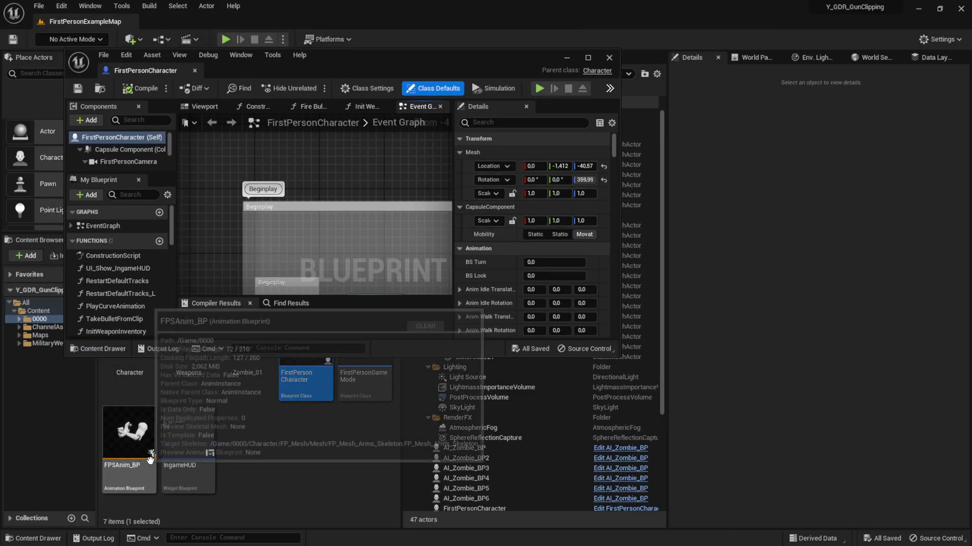
double_click(182, 464)
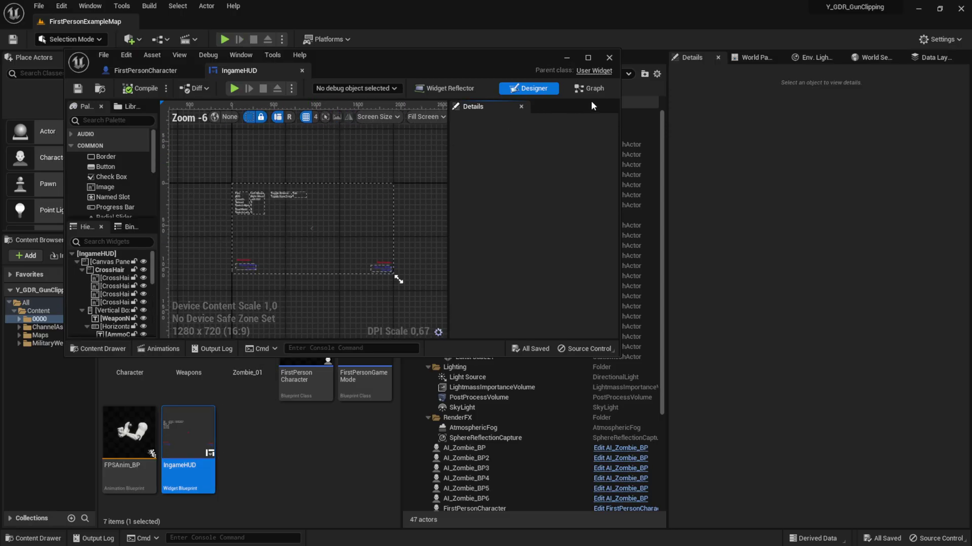
left_click(147, 71)
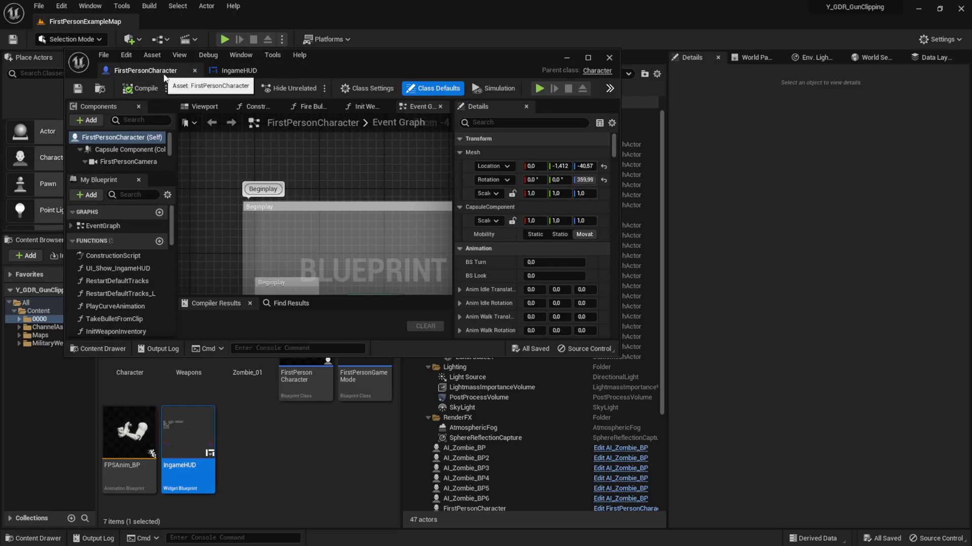
left_click(567, 58)
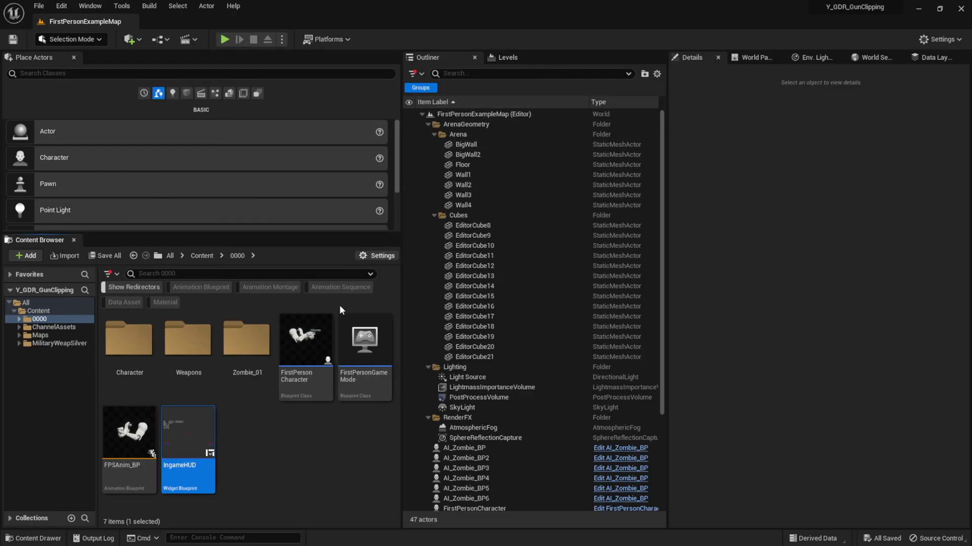
left_click(245, 452)
Step: Create a new Render Target asset named T_RT_FPArms in the 0000 folder
right_click(258, 445)
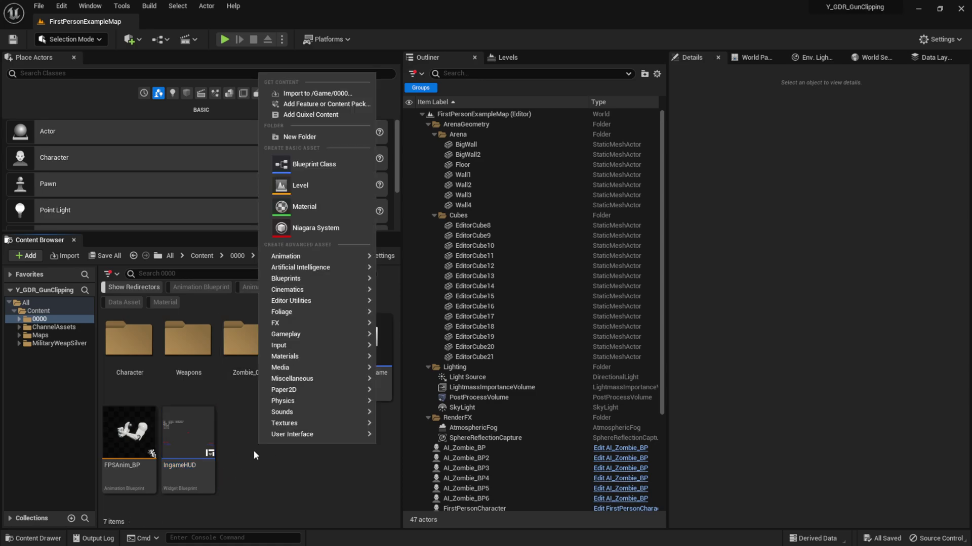
mouse_move(282, 426)
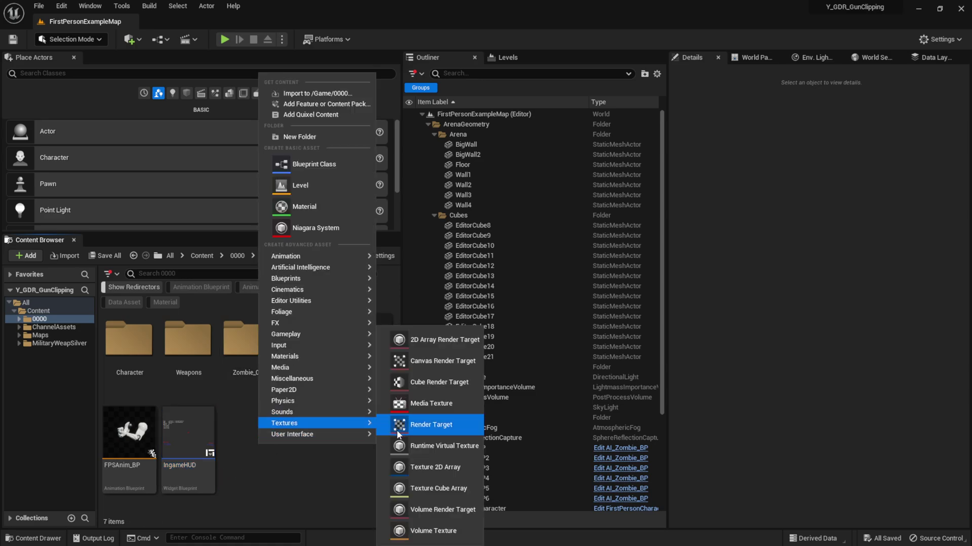
left_click(432, 425)
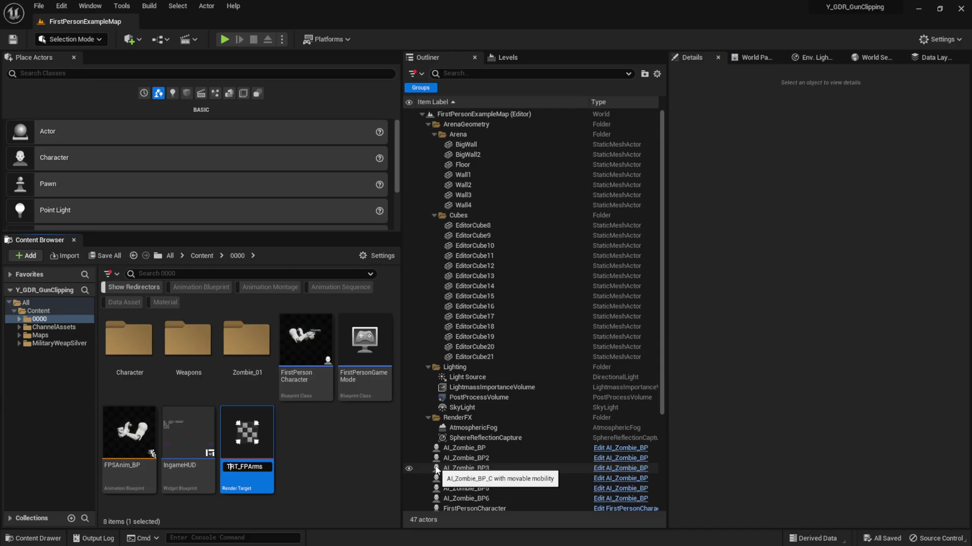
type("_")
key("Return")
Step: Resize T_RT_FPArms to 1920 x 1080 and save it
double_click(247, 433)
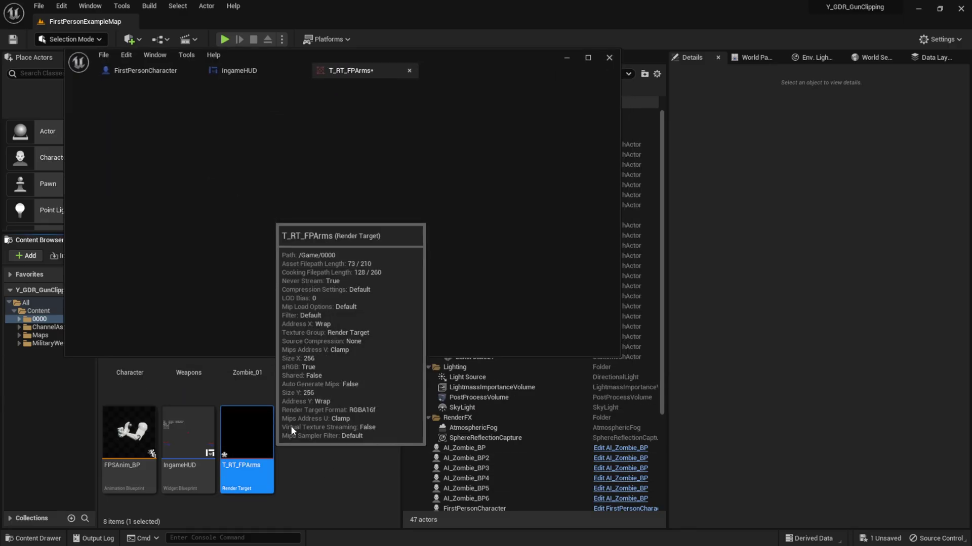
left_click_drag(538, 57, 535, 5)
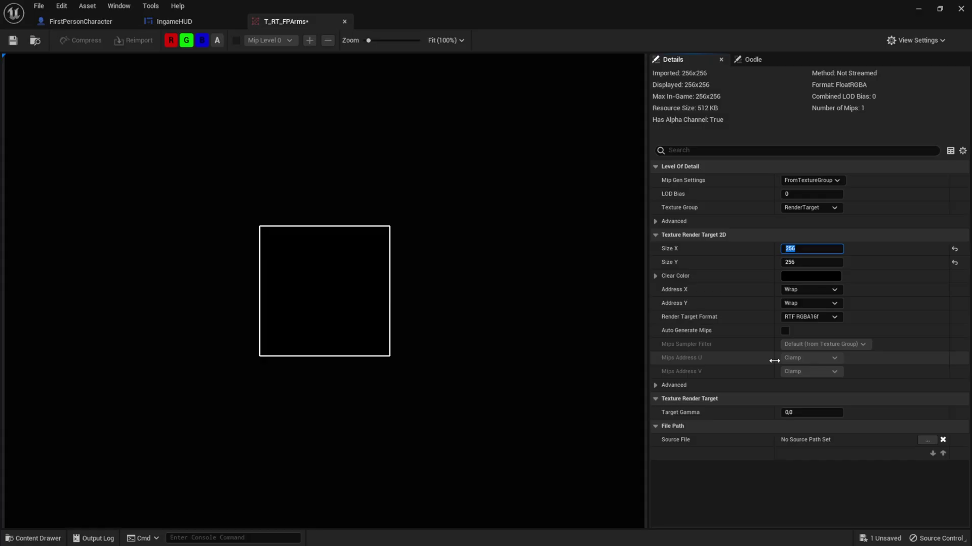
key("Tab")
type("108")
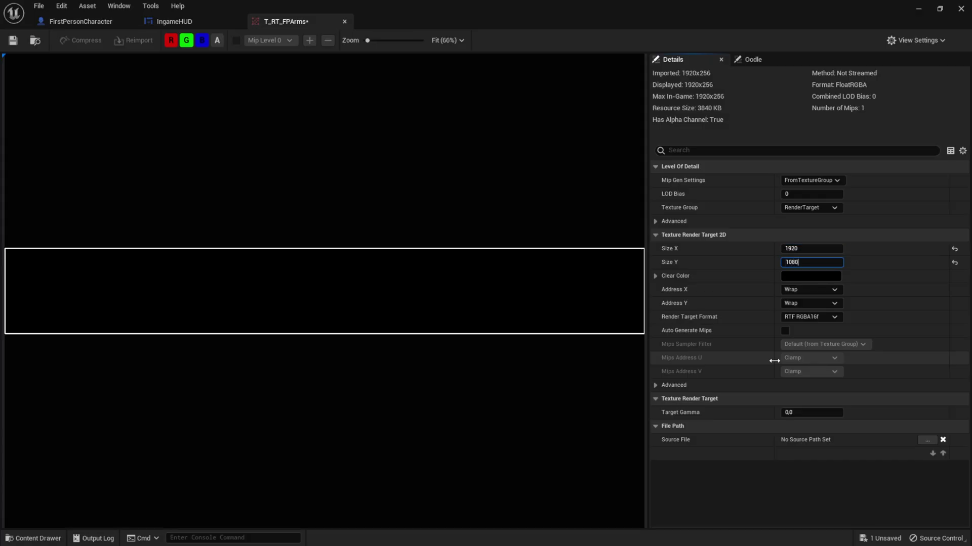
type("0")
key("Return")
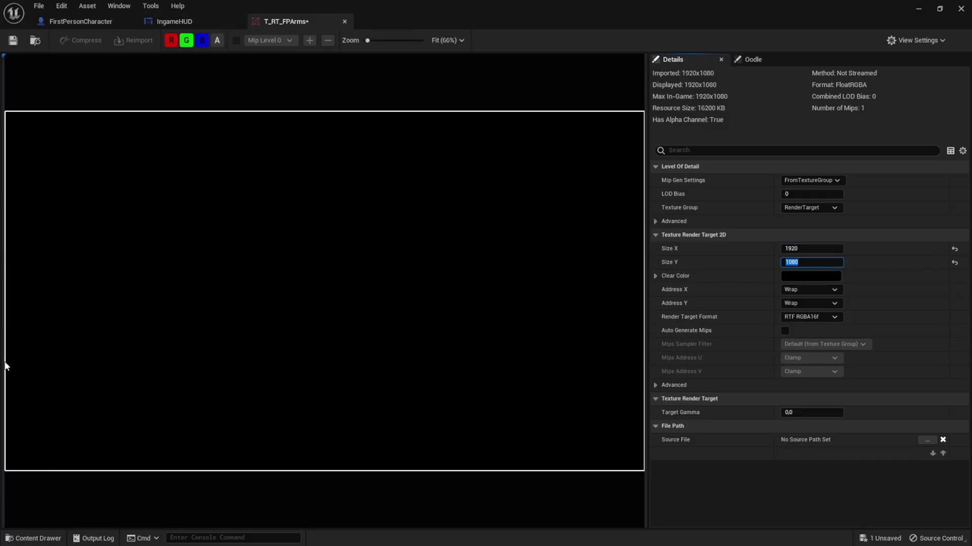
left_click(22, 42)
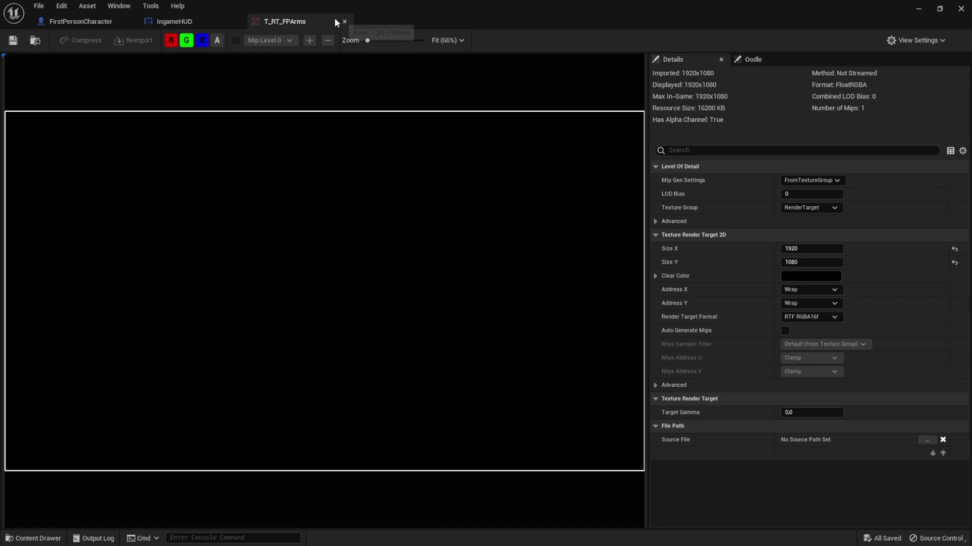
Step: Create a new material named M_FPArms and open it for editing
left_click(961, 8)
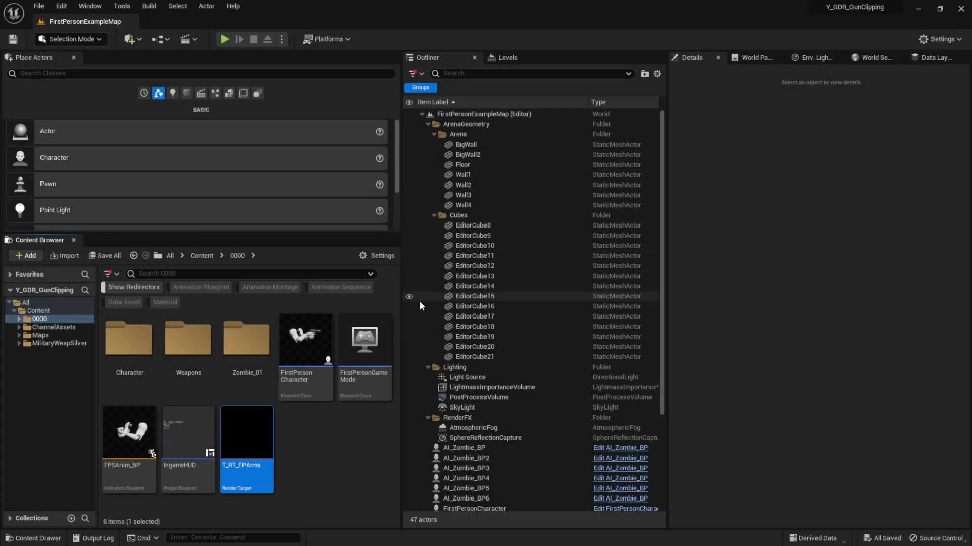
right_click(297, 446)
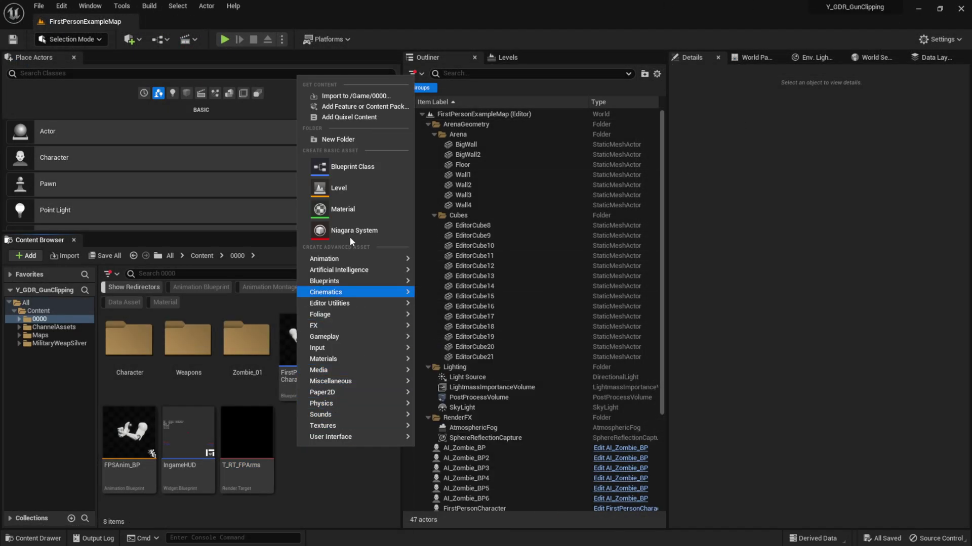
left_click(350, 210)
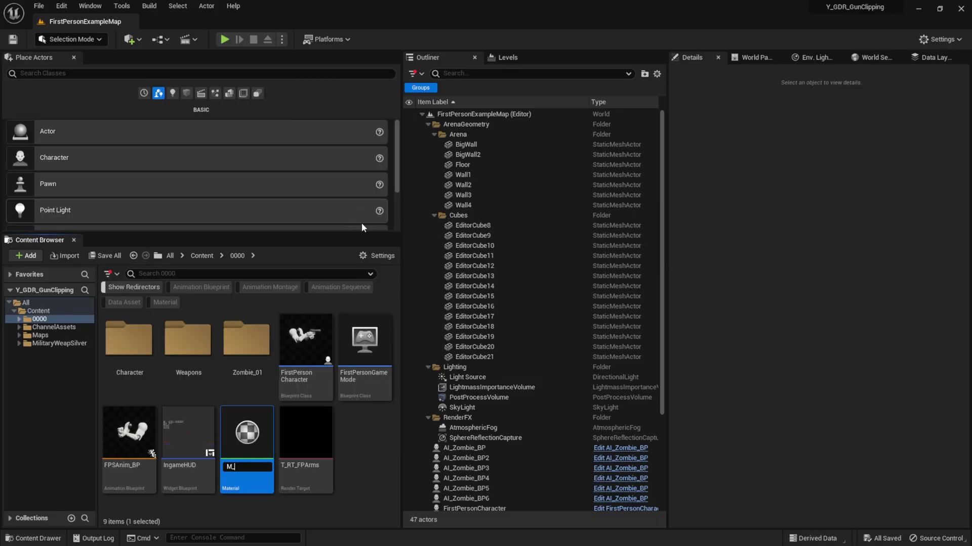
type("M_FPArms")
key("Return")
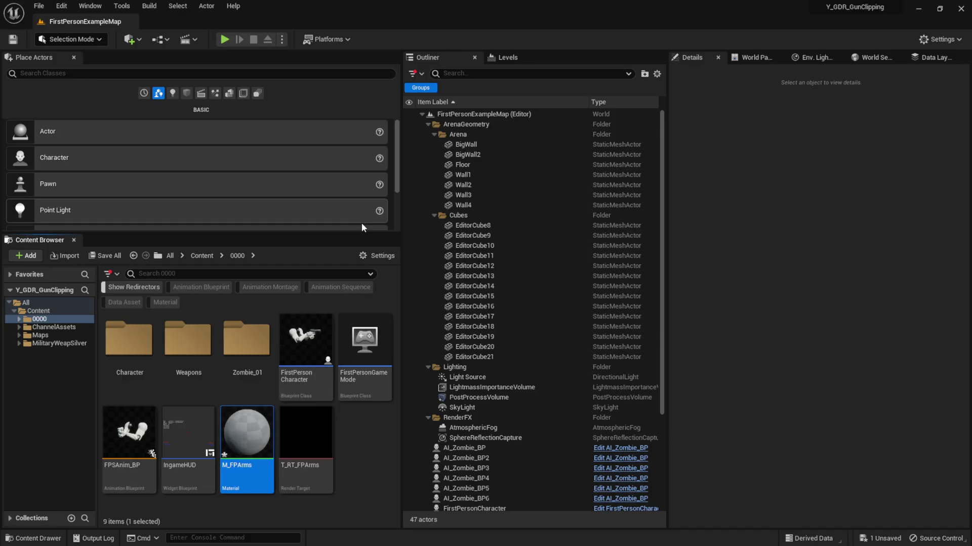
key("Return")
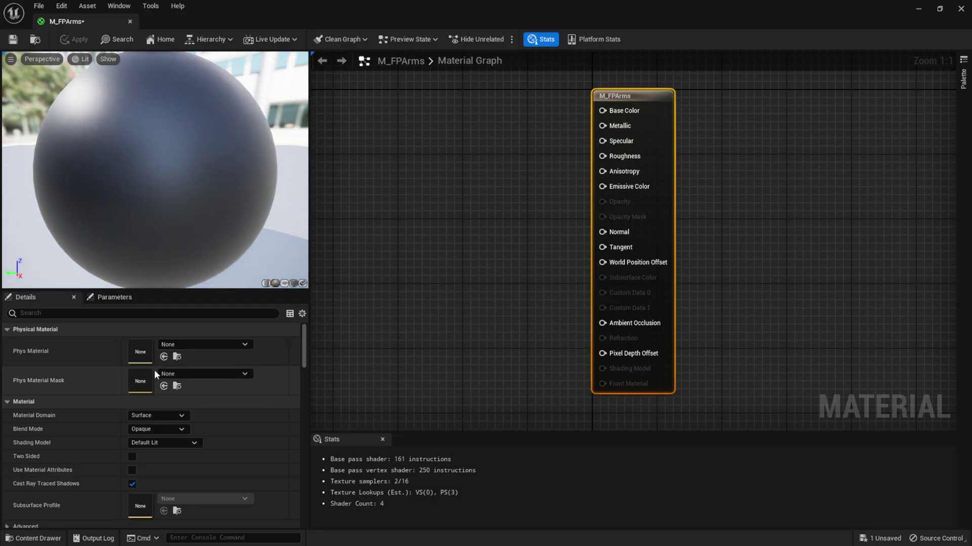
Step: Set M_FPArms to the User Interface domain with Translucent blend mode
left_click(147, 417)
left_click(161, 473)
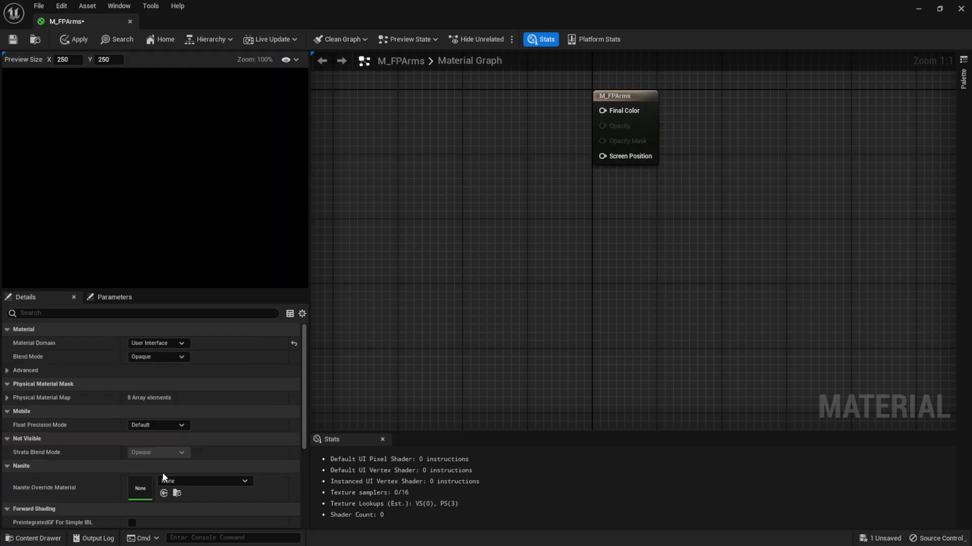
left_click(136, 360)
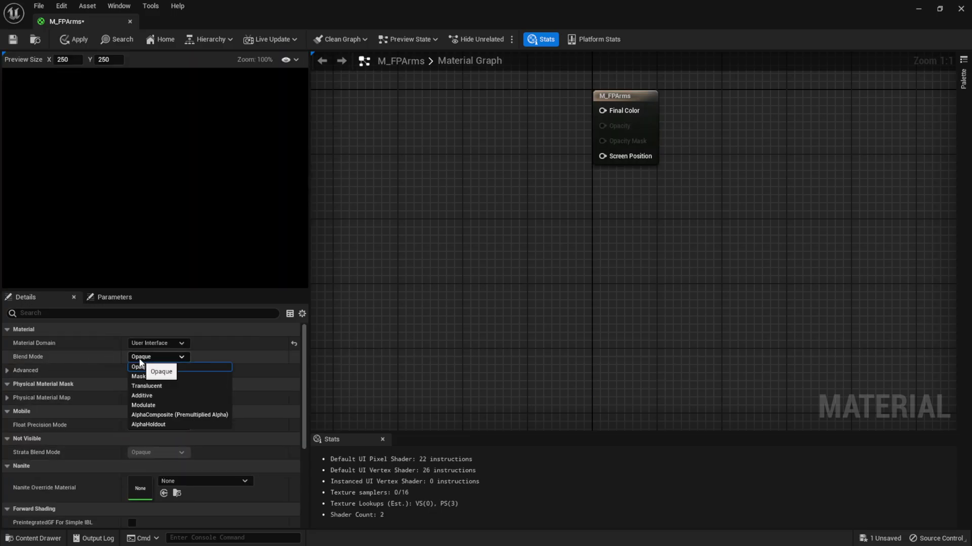
left_click(147, 386)
left_click_drag(717, 16, 472, 72)
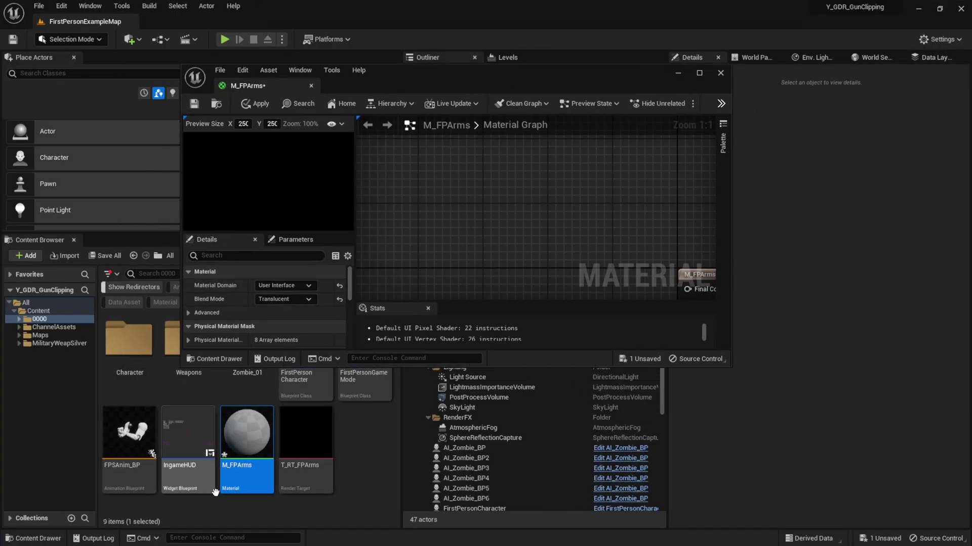
Step: Place a T_RT_FPArms Texture Sample beside the M_FPArms output node
left_click_drag(306, 435, 562, 228)
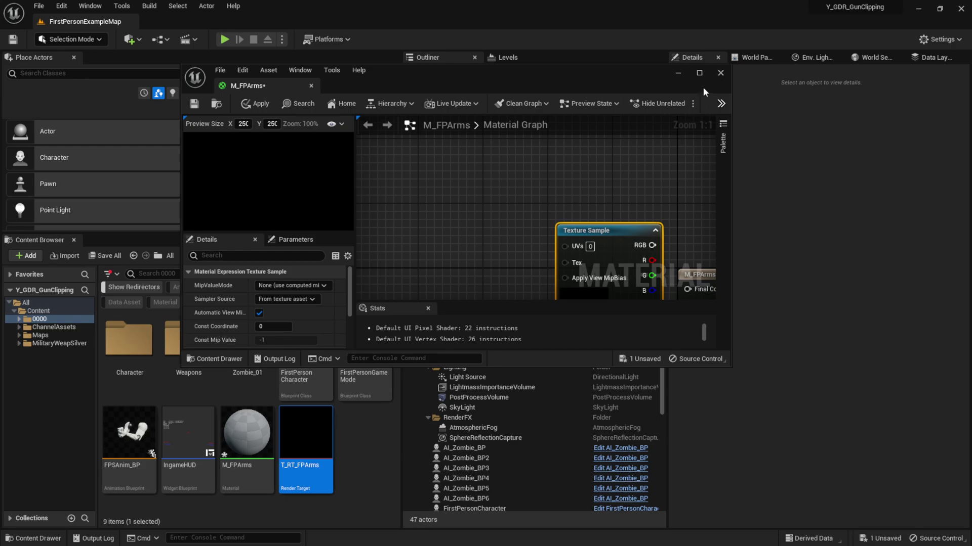
left_click(700, 72)
left_click_drag(579, 163, 701, 214)
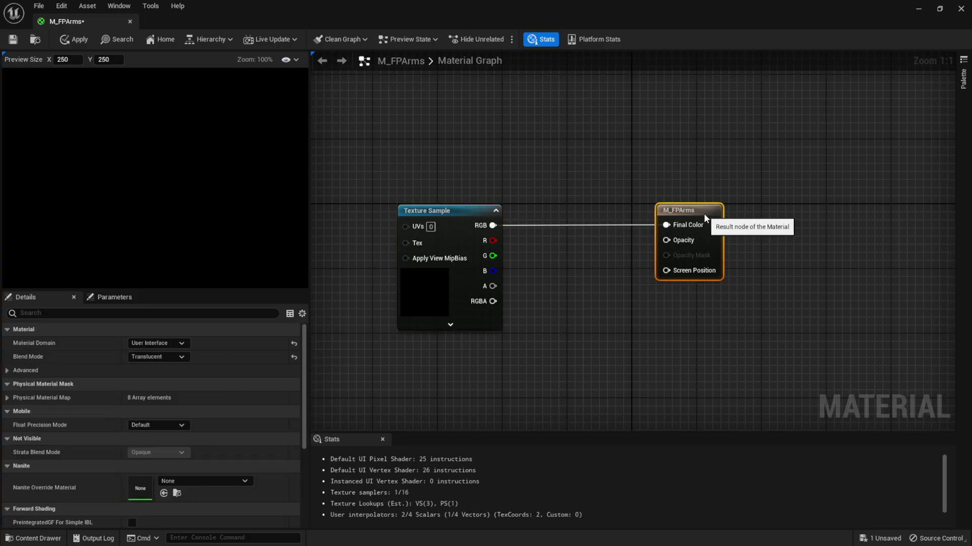
Step: Route the texture's alpha through a OneMinus node into Opacity, then save and close
left_click_drag(494, 288, 572, 326)
type("one minus")
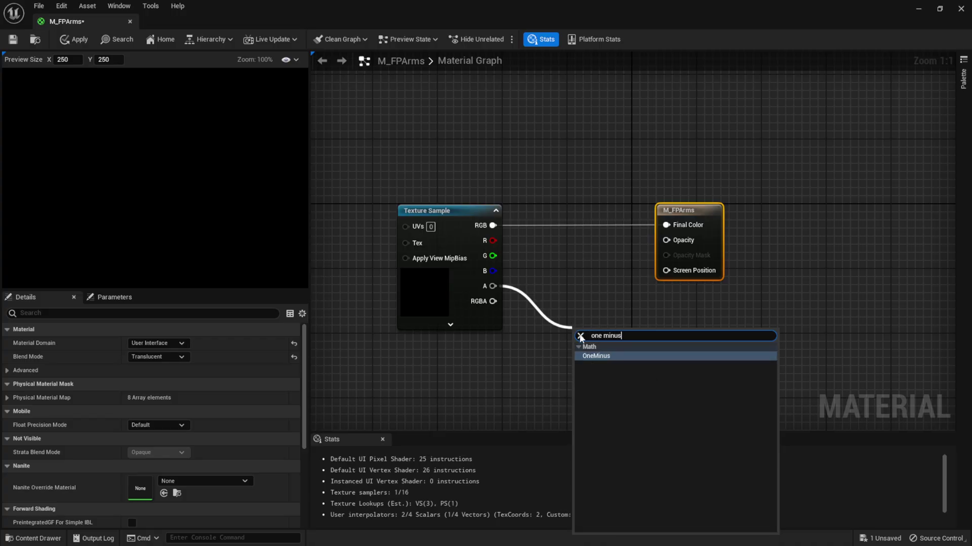
left_click(595, 357)
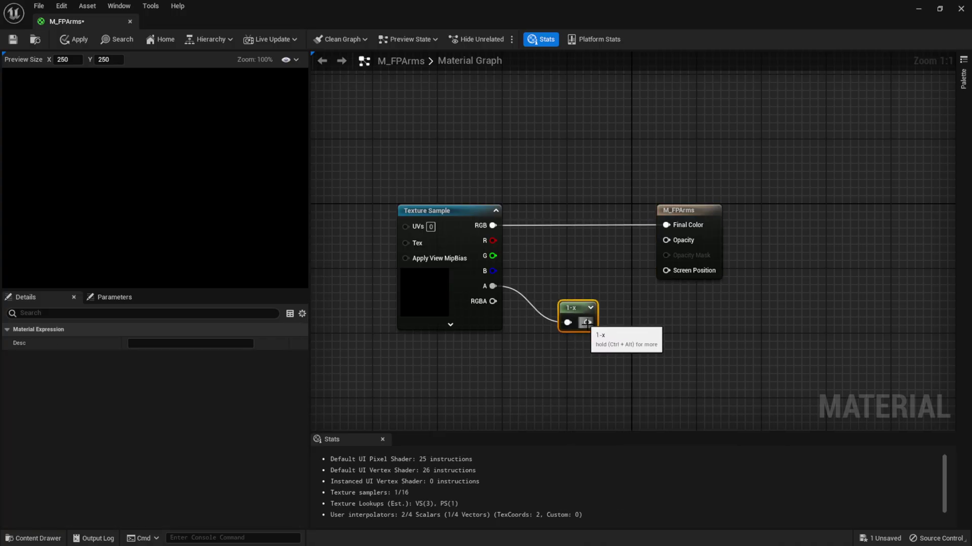
left_click_drag(585, 324, 666, 241)
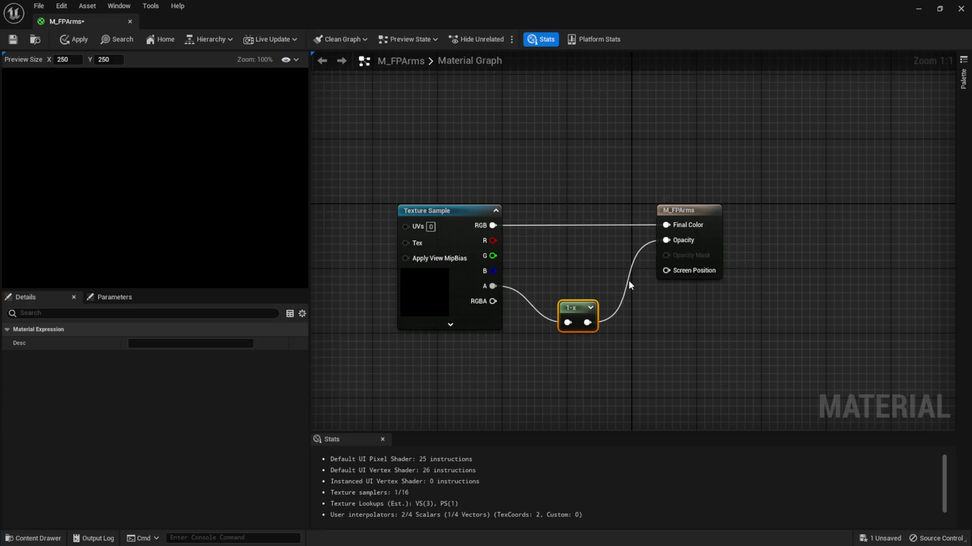
left_click(13, 38)
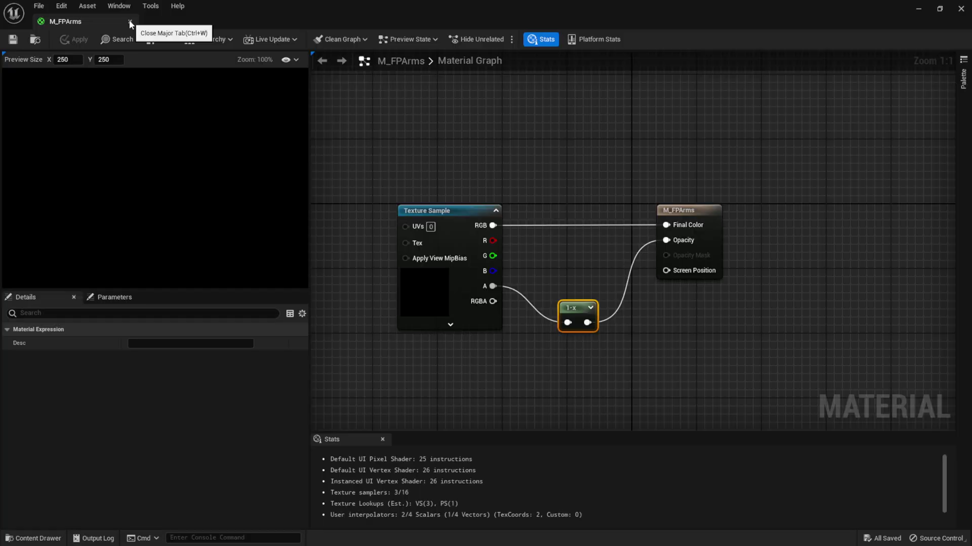
left_click(131, 21)
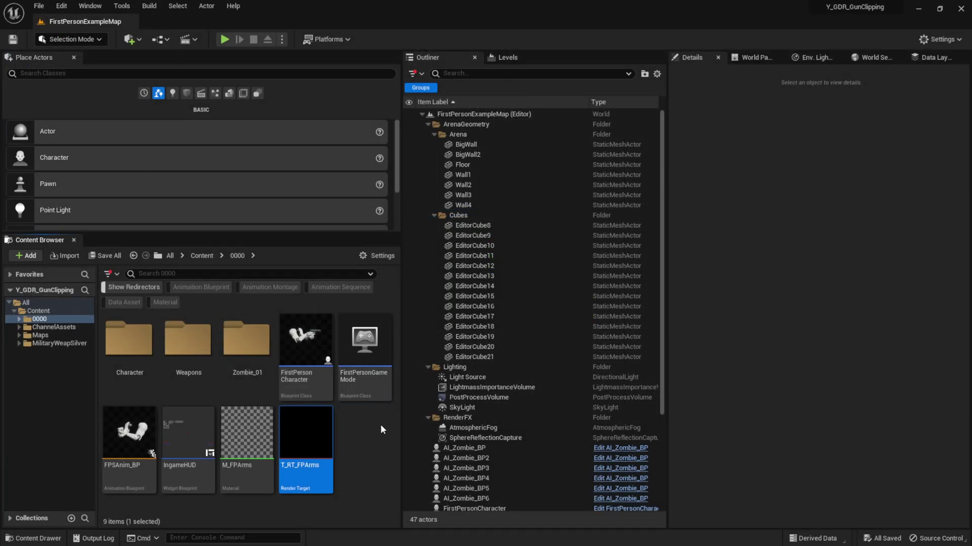
Step: Open the FirstPersonCharacter blueprint in its Viewport view
mouse_move(316, 347)
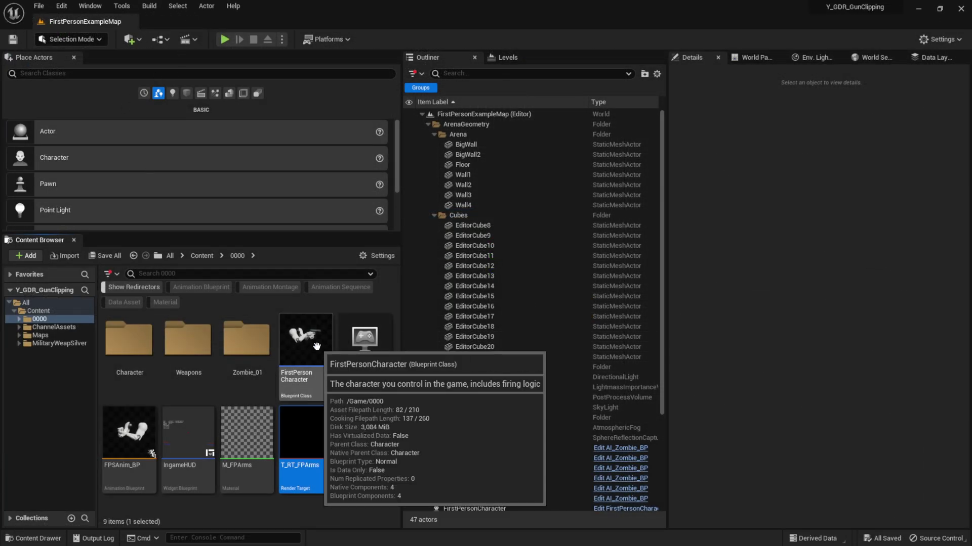
double_click(316, 346)
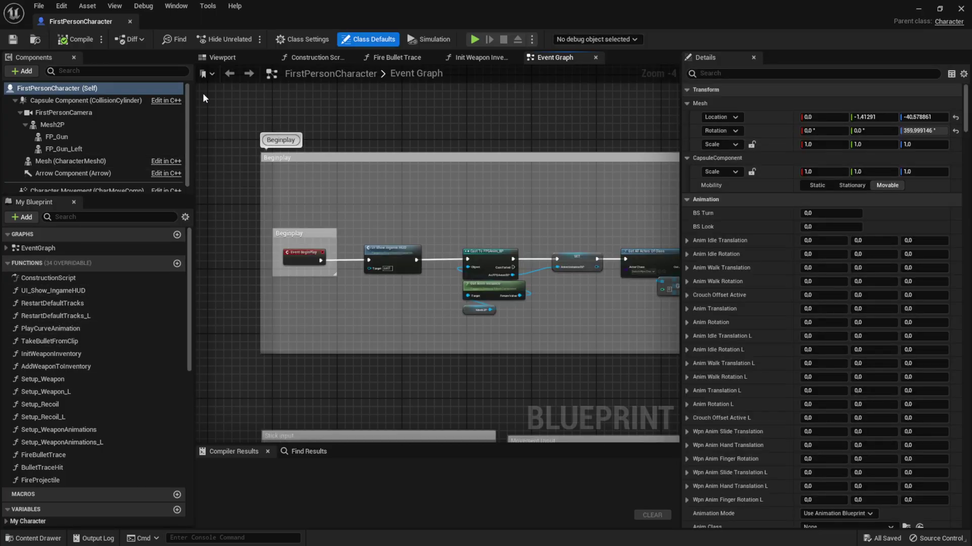
left_click(221, 58)
left_click_drag(381, 187, 466, 175)
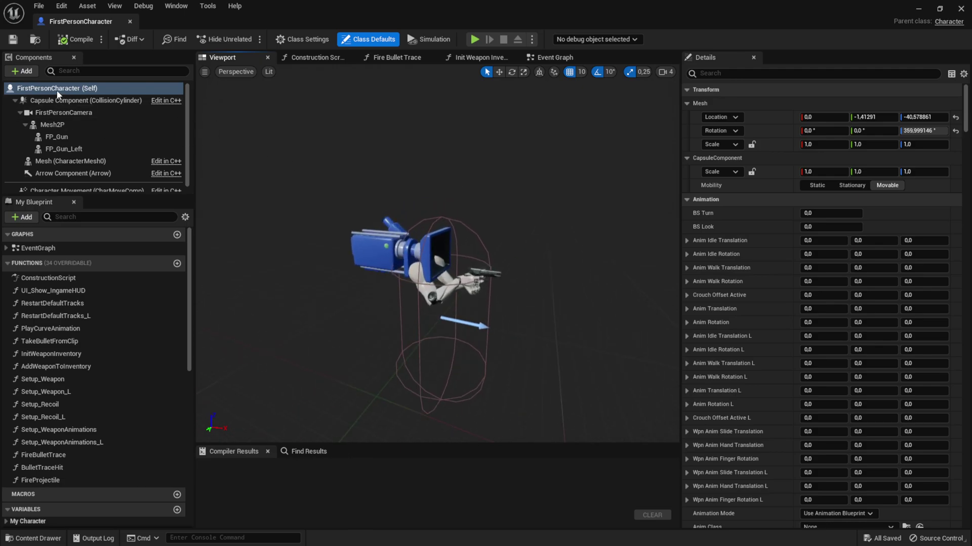
Step: Add a Scene Capture Component 2D and attach it under FirstPersonCamera
left_click(26, 71)
type("sce")
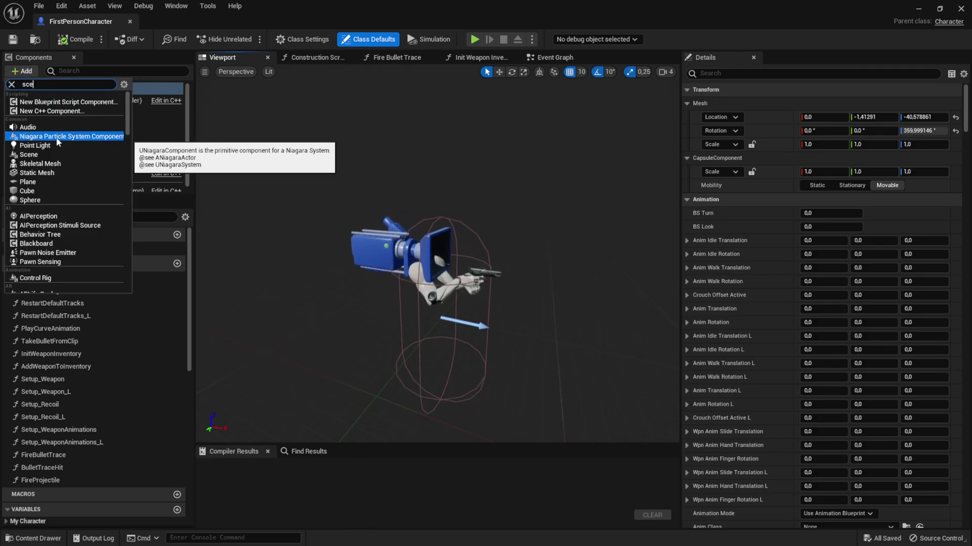
type("nencap")
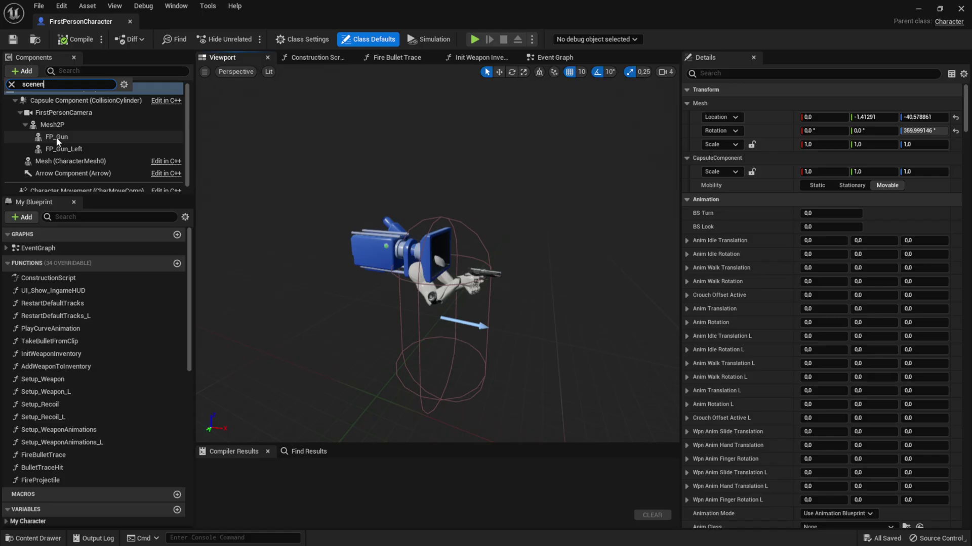
key("BackSpace")
type("cap")
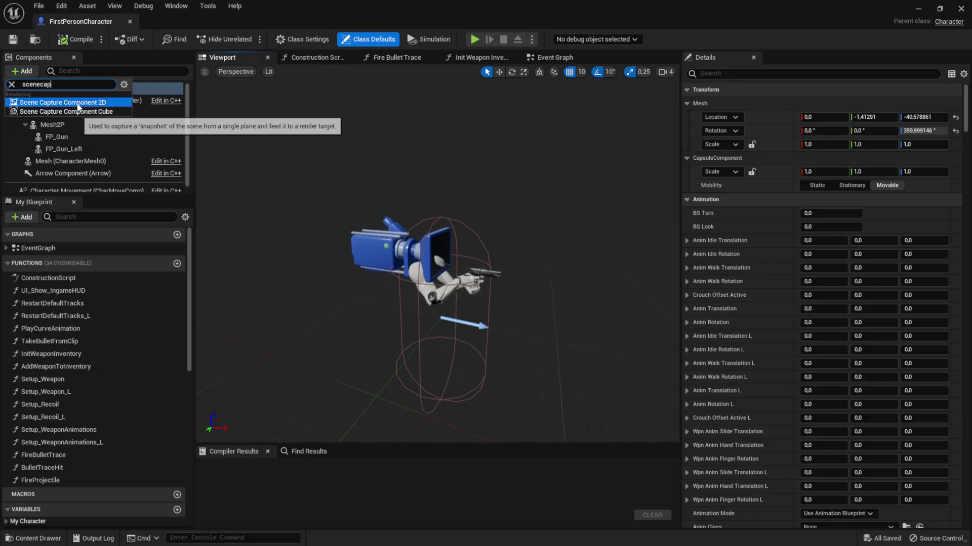
left_click(109, 103)
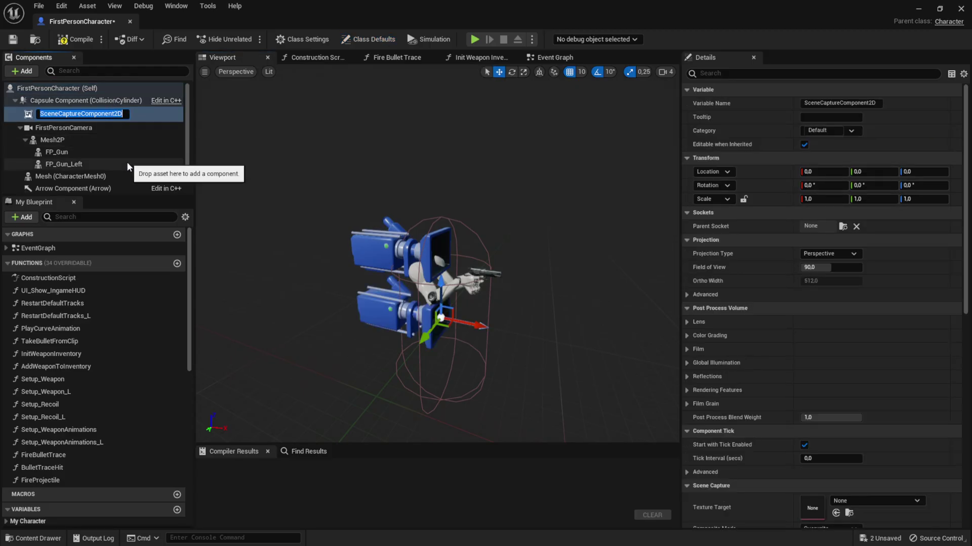
left_click(114, 149)
left_click(89, 113)
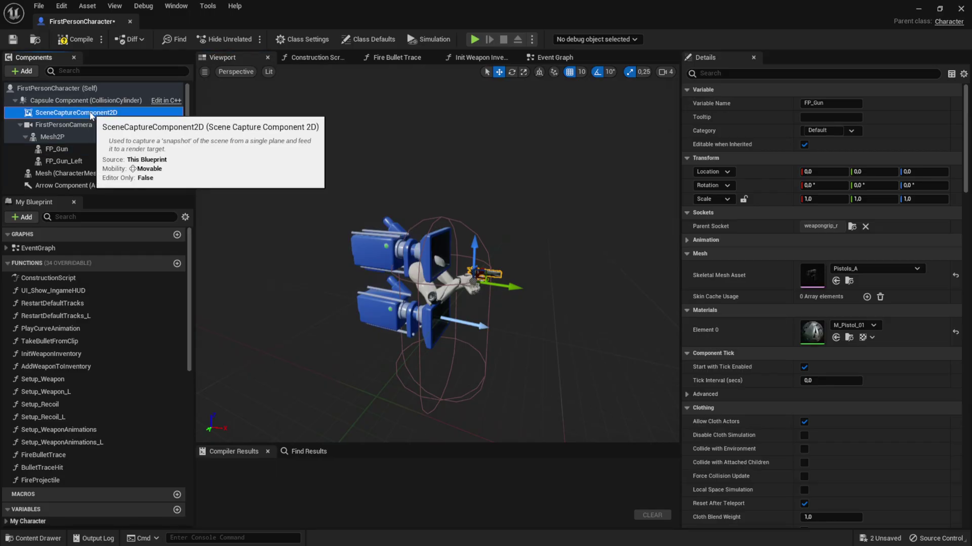
left_click_drag(92, 115, 69, 126)
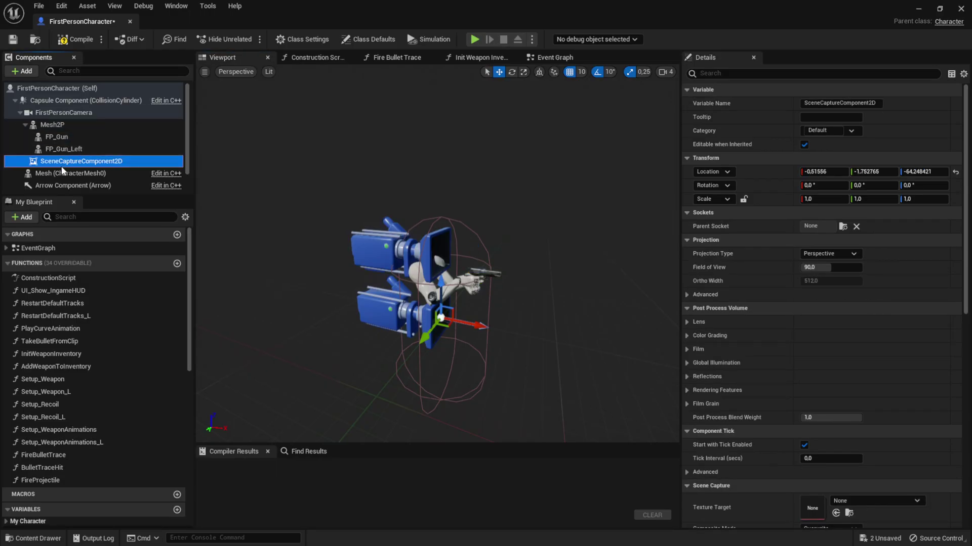
Step: Set the scene capture's location to 0, 0, 0
left_click(835, 172)
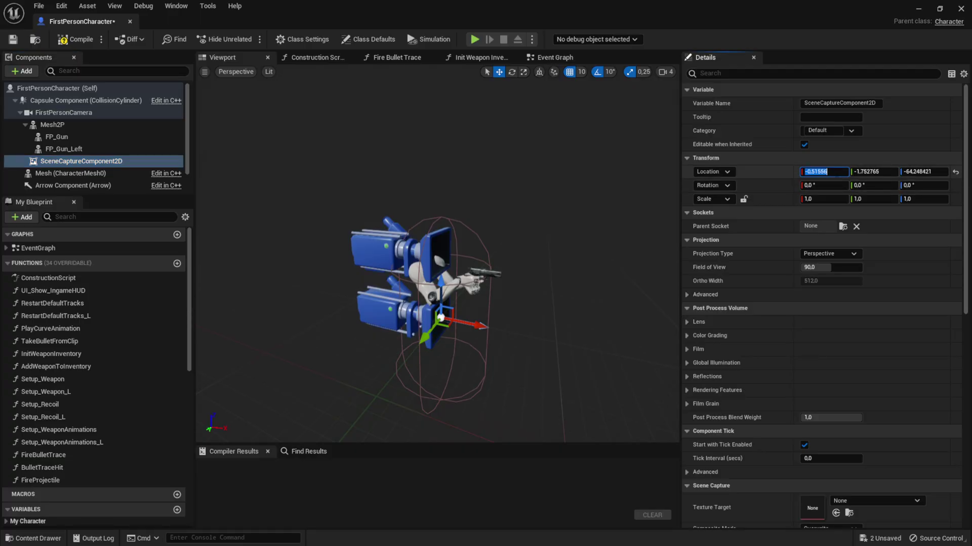
type("0")
key("Tab")
type("0")
key("Tab")
type("0")
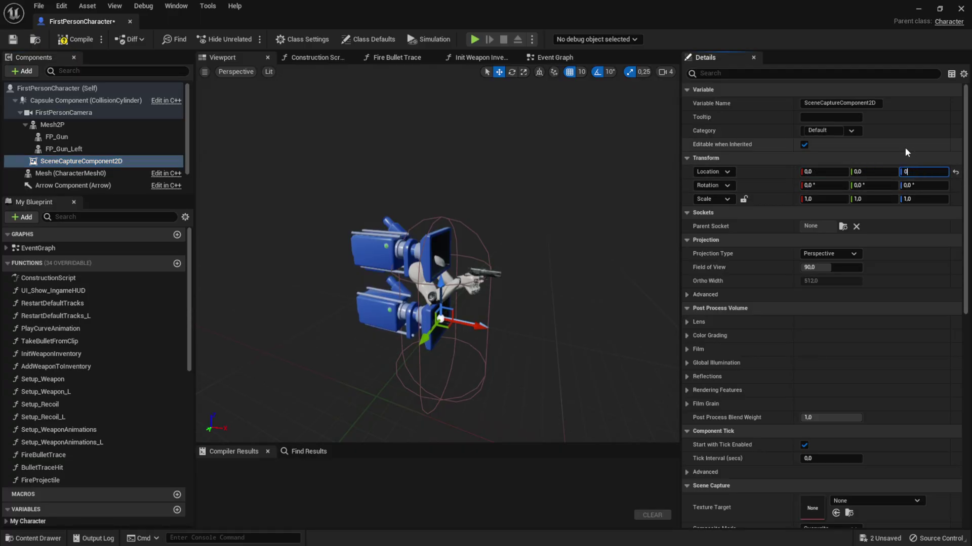
key("Return")
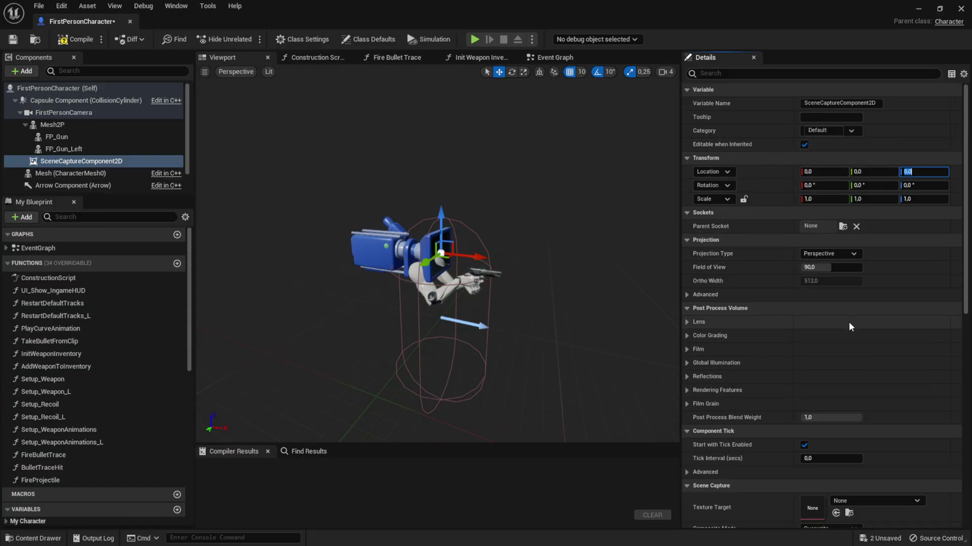
Step: Set the capture's Texture Target to T_RT_FPArms and Primitive Render Mode to Use ShowOnly List
scroll(846, 297, "down", 7)
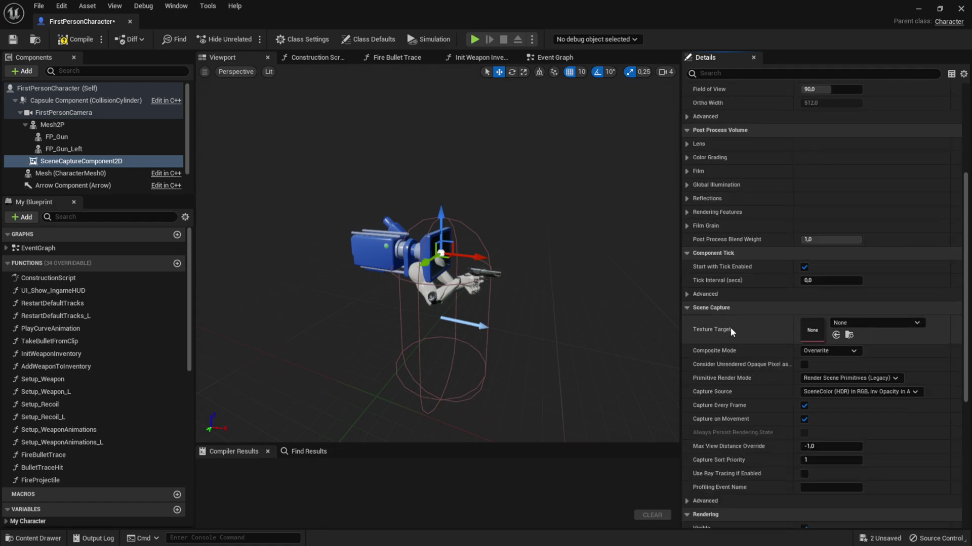
left_click(840, 324)
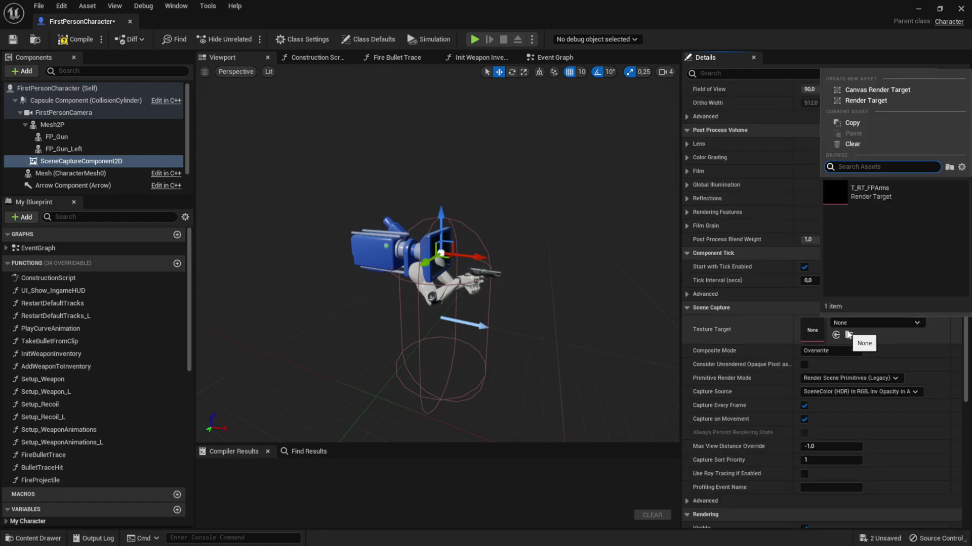
left_click(886, 192)
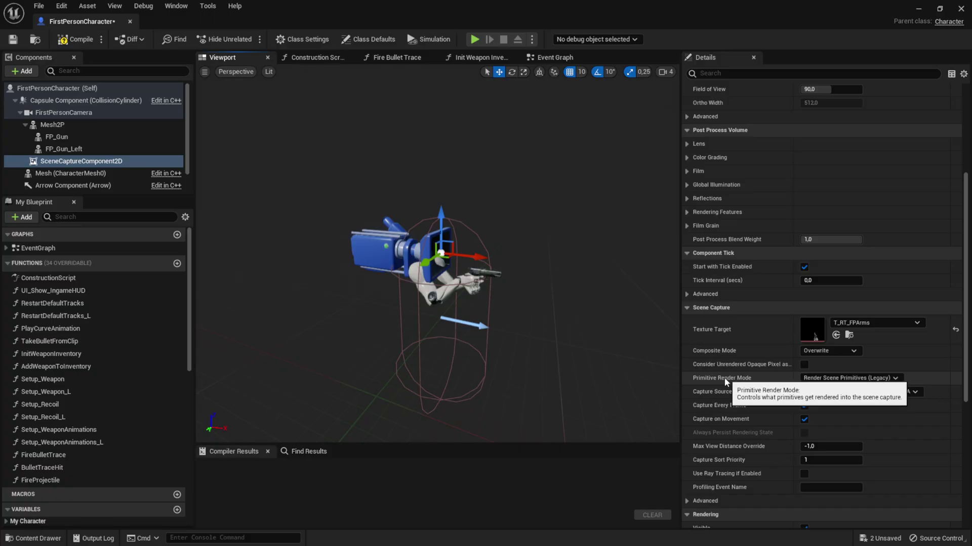
left_click(815, 381)
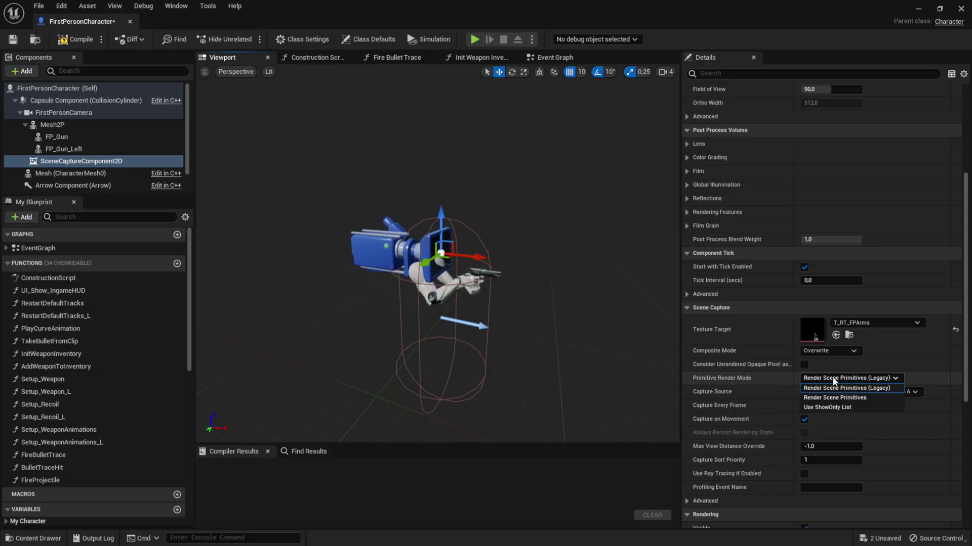
left_click(830, 408)
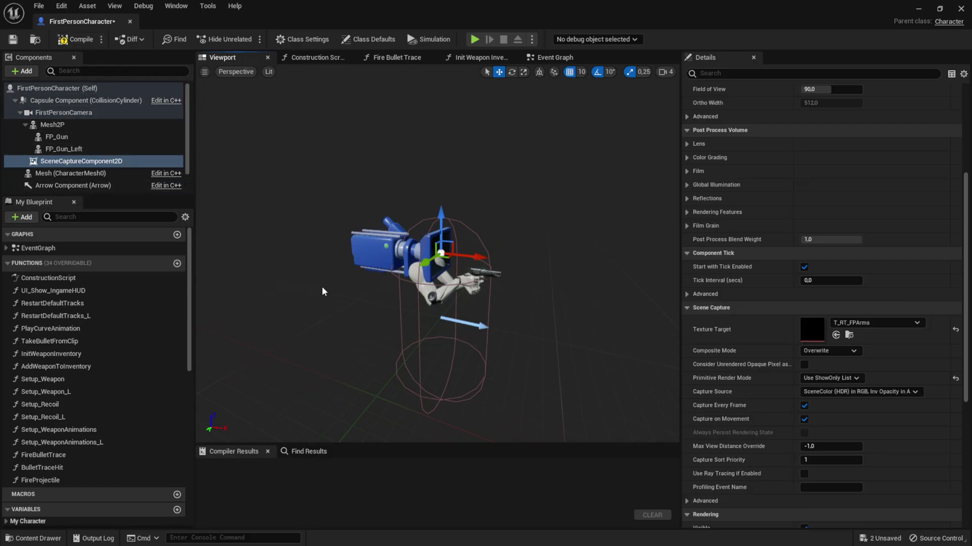
Step: Tick Visible In Scene Capture Only for Mesh2P, FP_Gun and FP_Gun_Left, then compile
left_click(52, 125)
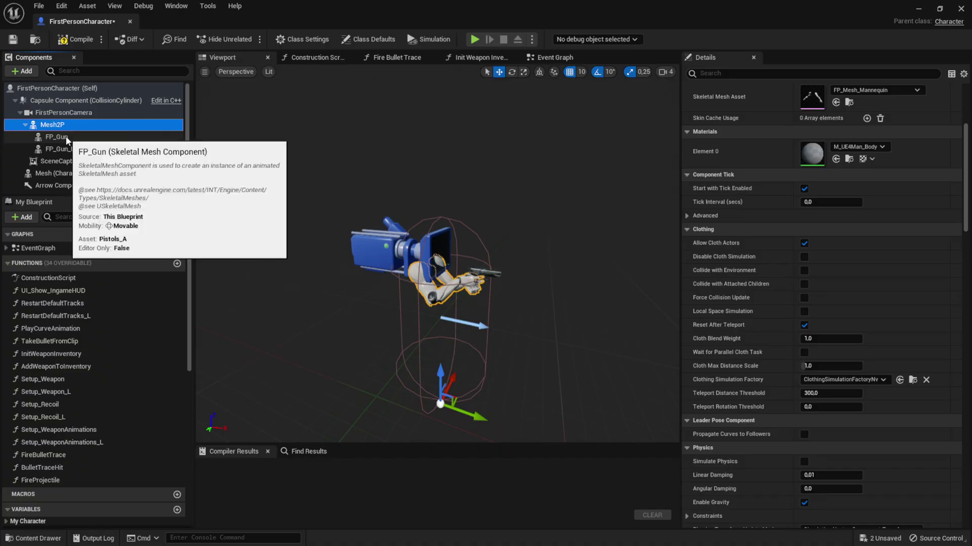
left_click(66, 149, "shift")
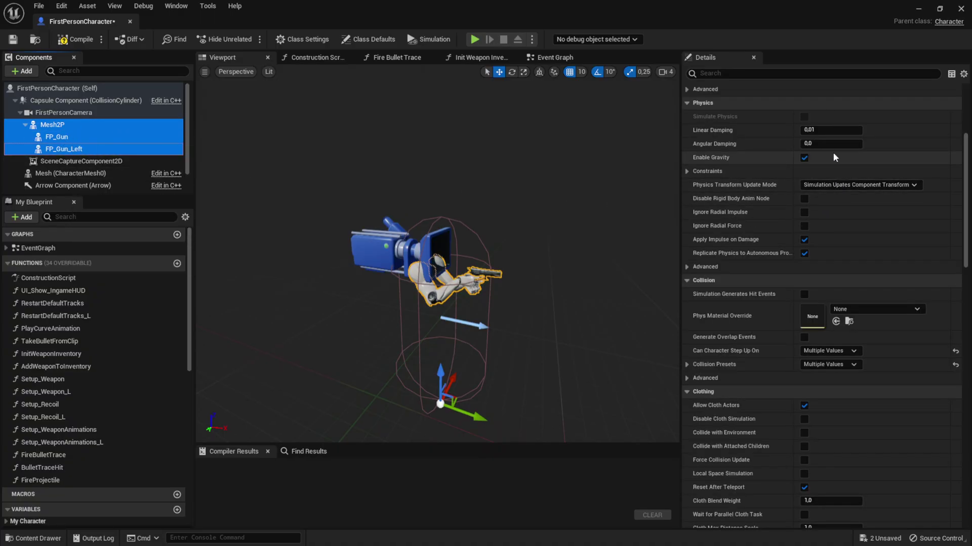
scroll(834, 151, "down", 5)
scroll(836, 150, "down", 7)
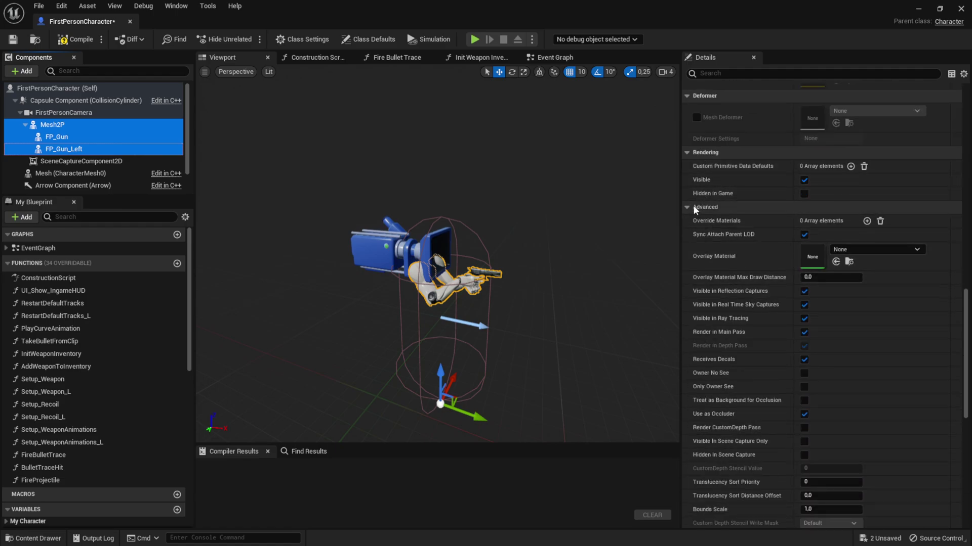
left_click(688, 206)
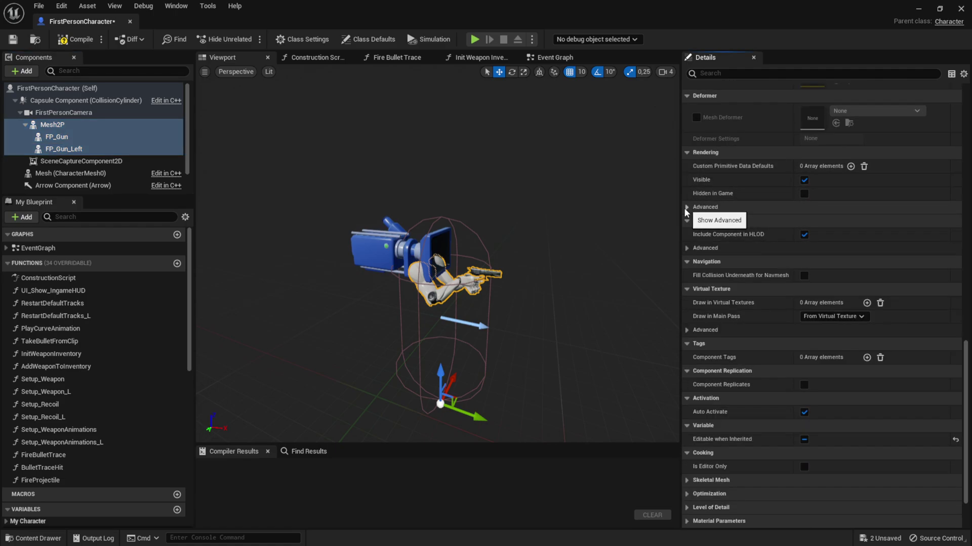
left_click(687, 207)
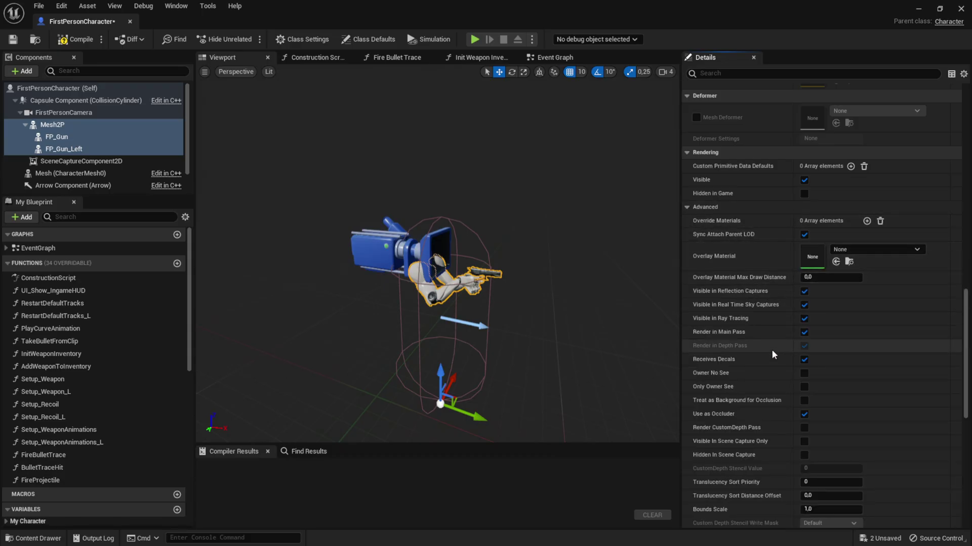
scroll(756, 349, "down", 1)
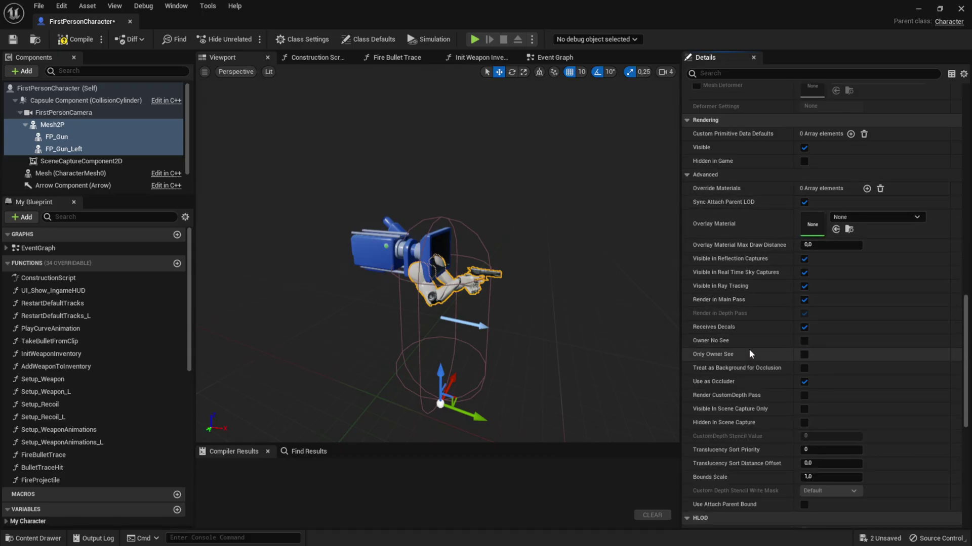
mouse_move(716, 359)
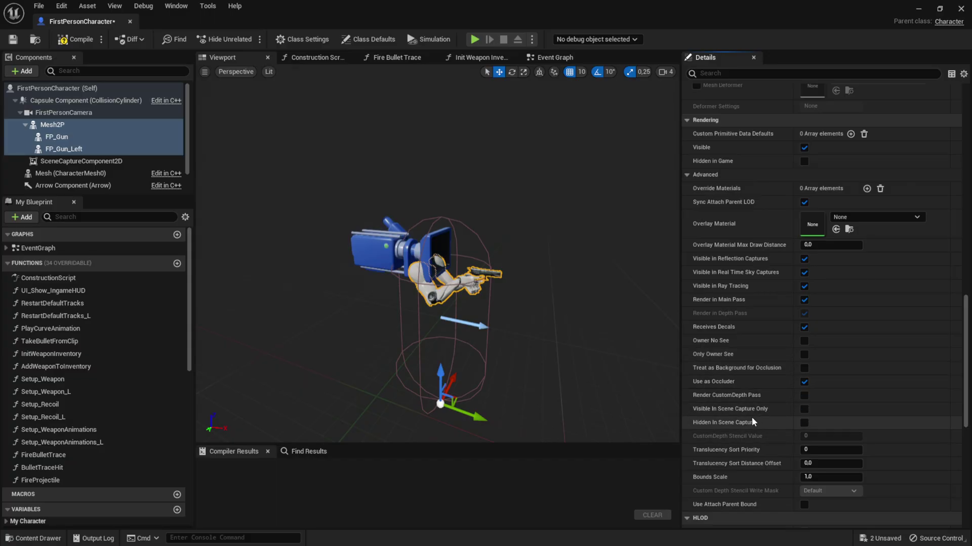
left_click(804, 410)
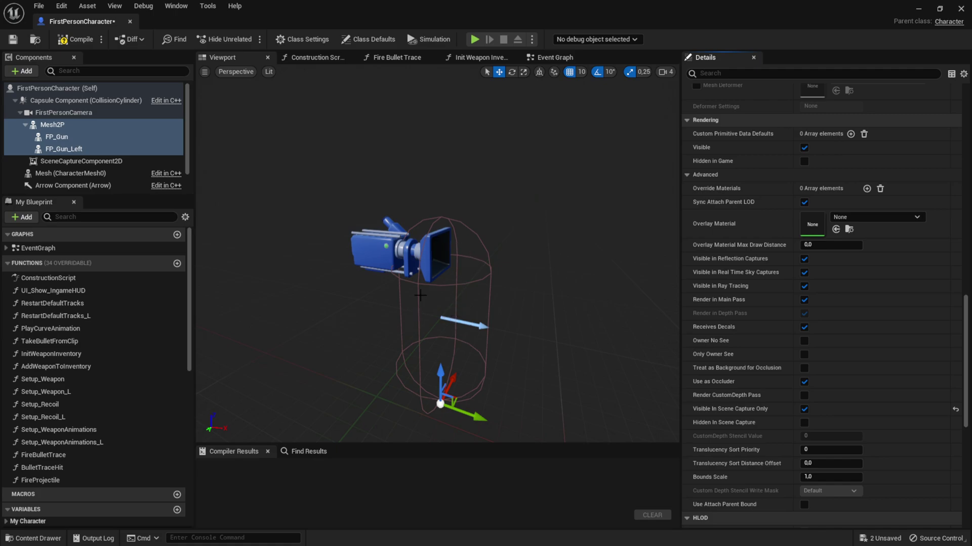
left_click(77, 39)
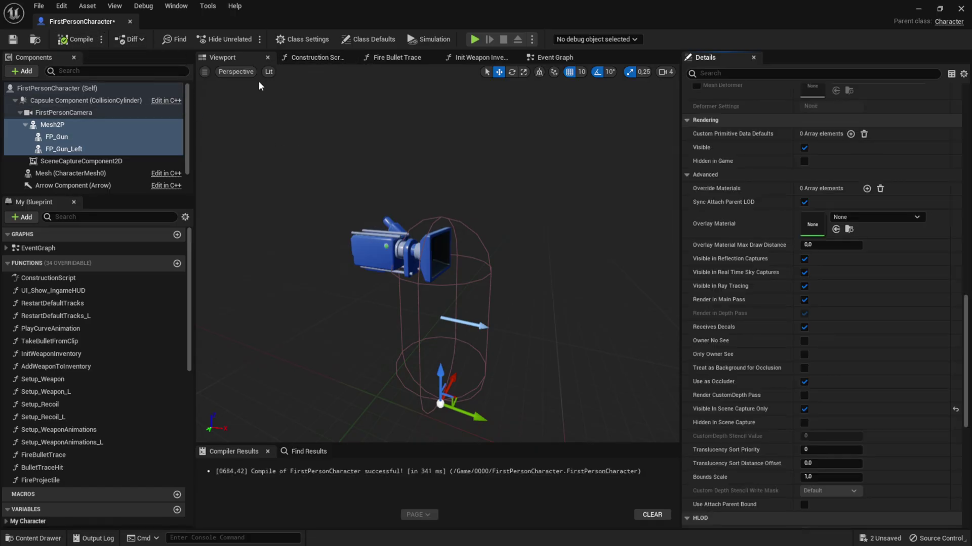
Step: In the Construction Script, call Show Only Component on SceneCaptureComponent2D
left_click(317, 59)
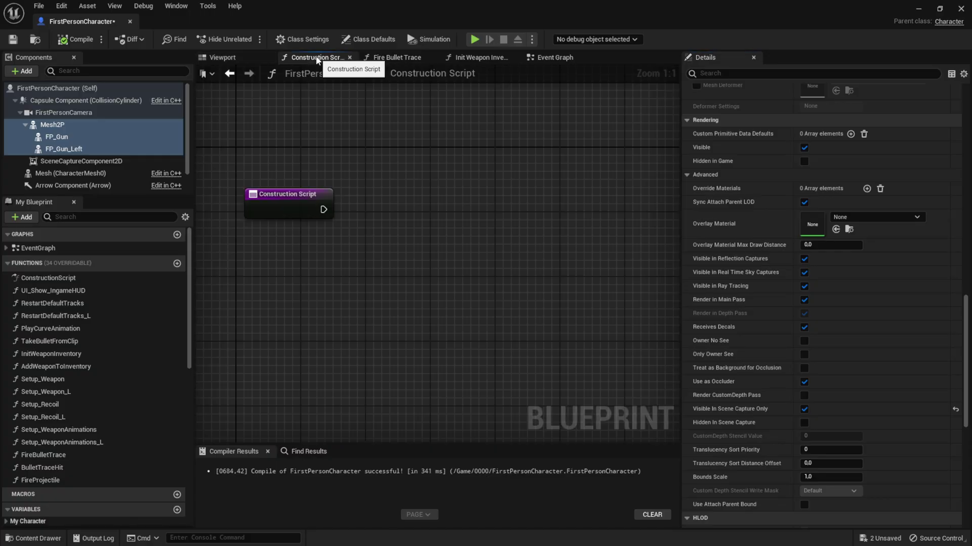
left_click(108, 162)
left_click_drag(108, 162, 407, 182)
type("only")
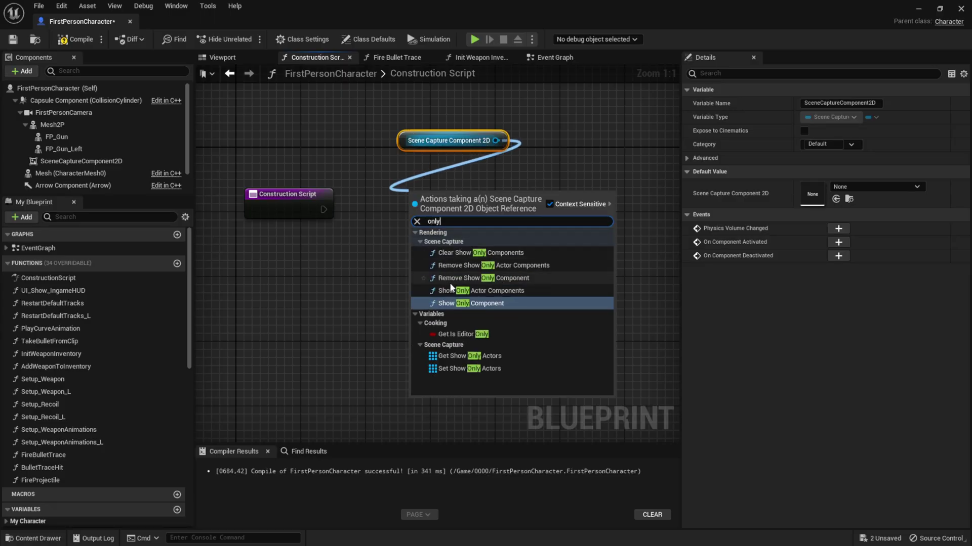
left_click(489, 304)
left_click_drag(322, 210, 451, 196)
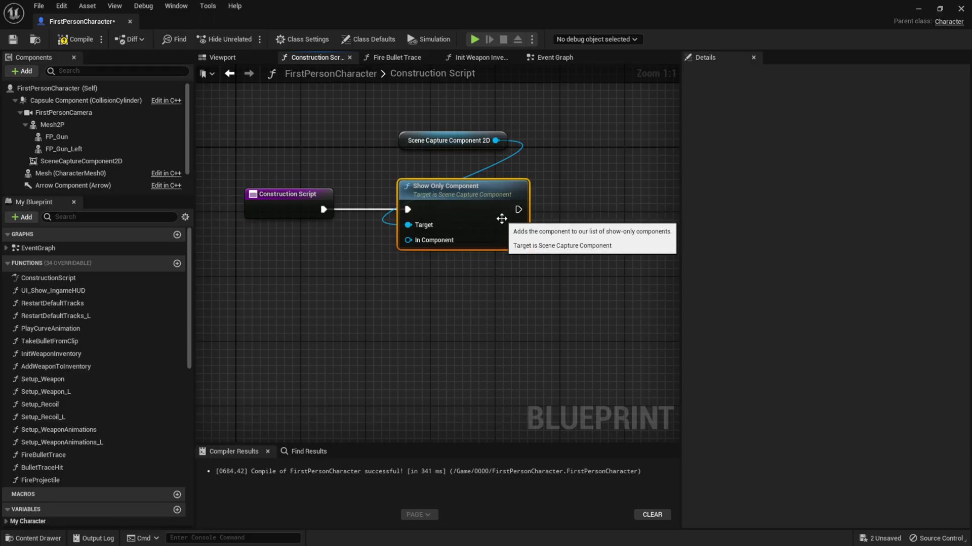
Step: Duplicate it into three chained Show Only Component nodes, all targeting the scene capture
key("ctrl+d")
right_click_drag(557, 178, 468, 165)
key("ctrl+d")
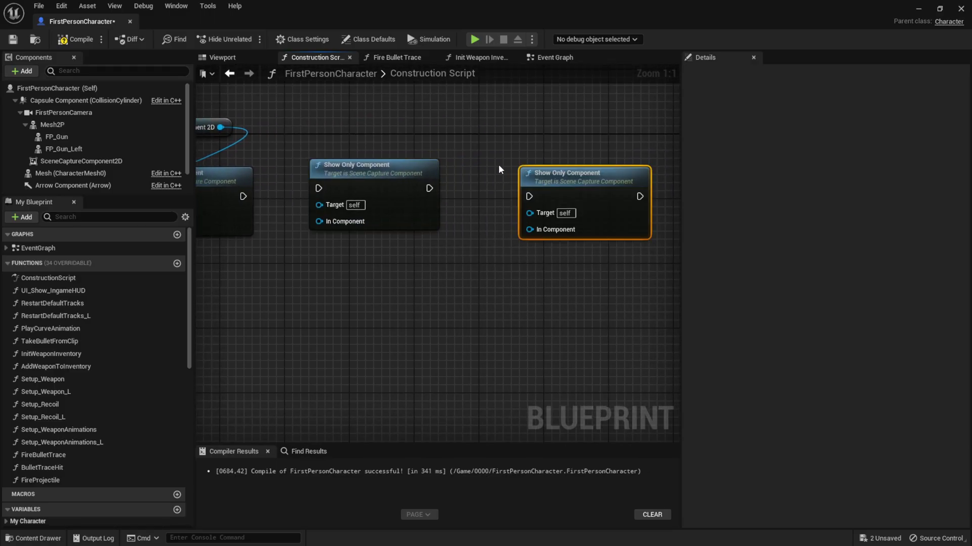
left_click_drag(319, 188, 305, 191, "ctrl")
mouse_move(427, 188)
left_mouse_down()
mouse_move(528, 196)
mouse_move(430, 182)
left_mouse_up()
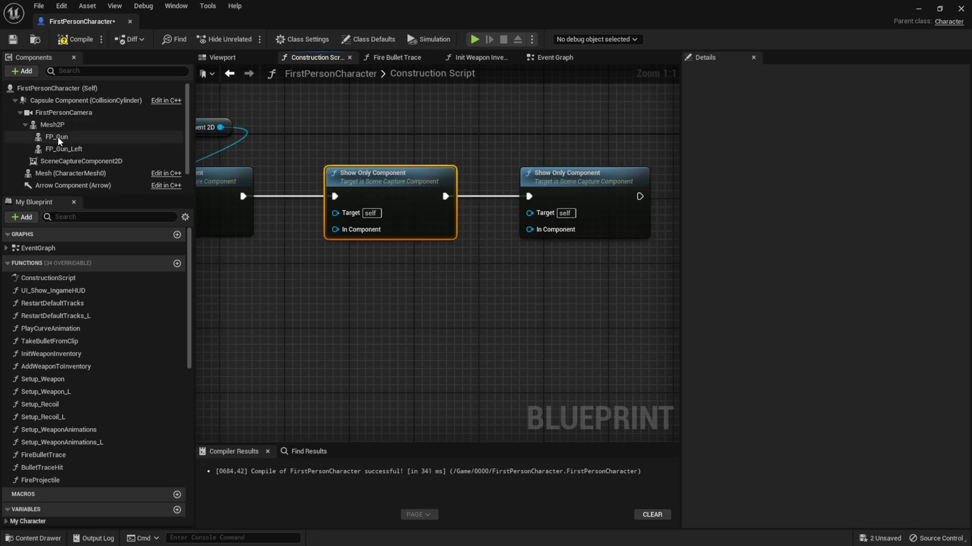
right_click_drag(254, 138, 339, 157)
left_click_drag(309, 147, 424, 231)
left_click_drag(309, 147, 619, 232)
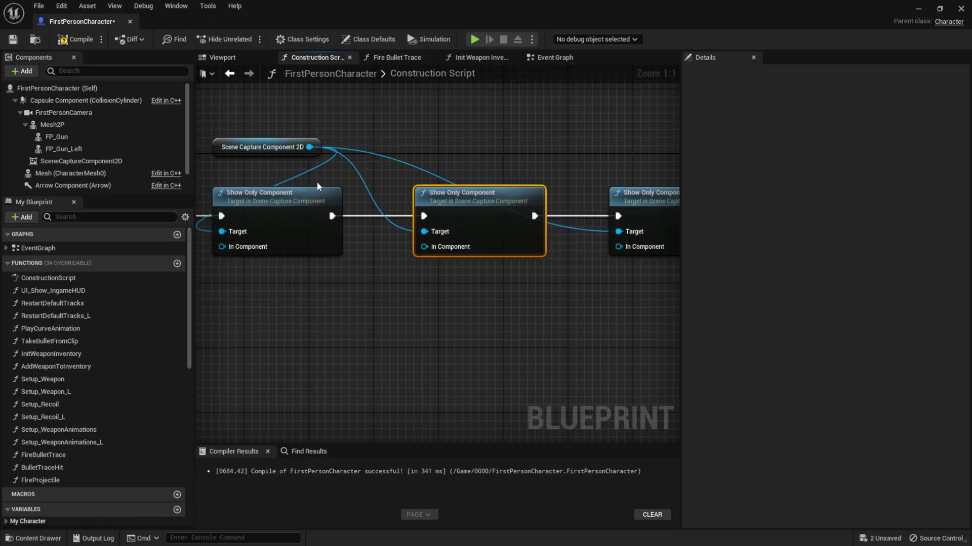
Step: Feed Mesh 2P, FP Gun Left and FP Gun into the three nodes, then compile and save
left_click(49, 125)
left_click(52, 136, "shift")
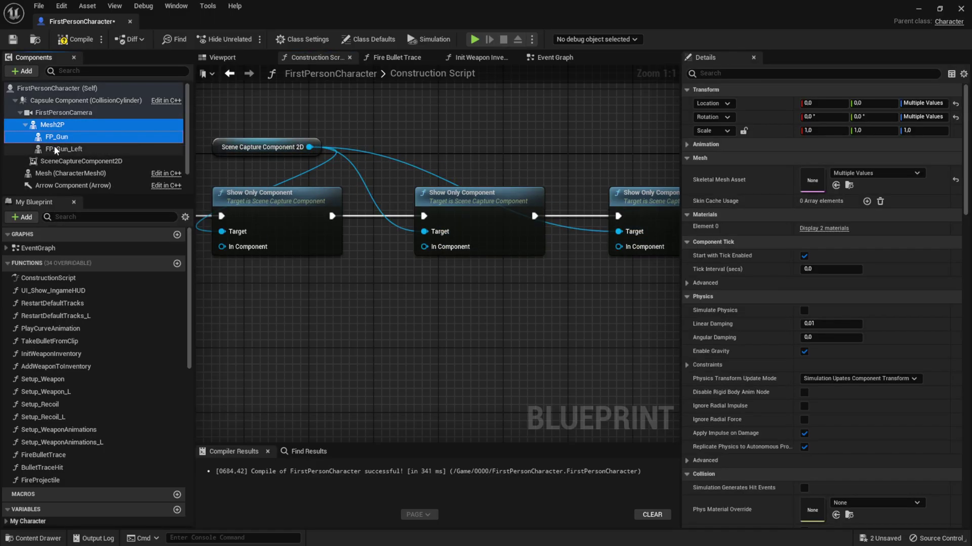
left_click(54, 146, "shift")
left_click_drag(66, 125, 238, 309)
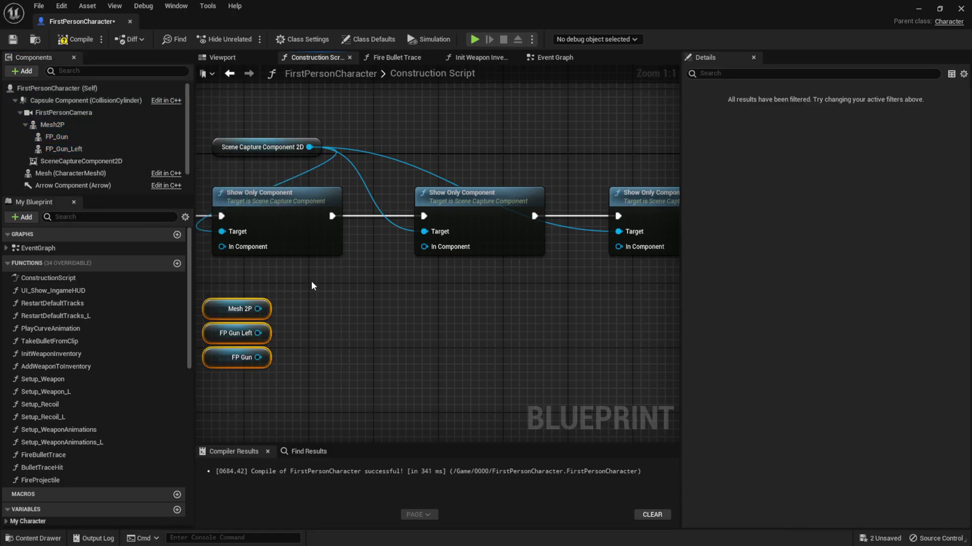
right_click_drag(310, 286, 389, 288)
left_click_drag(335, 310, 299, 248)
left_click_drag(335, 335, 501, 247)
left_click_drag(335, 359, 597, 248)
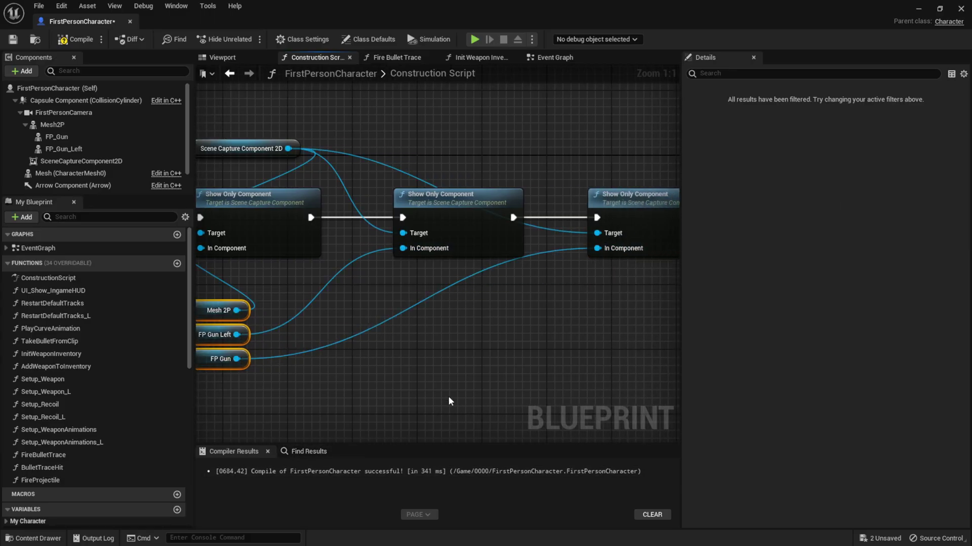
scroll(483, 326, "down", 2)
left_click(80, 39)
left_click(12, 39)
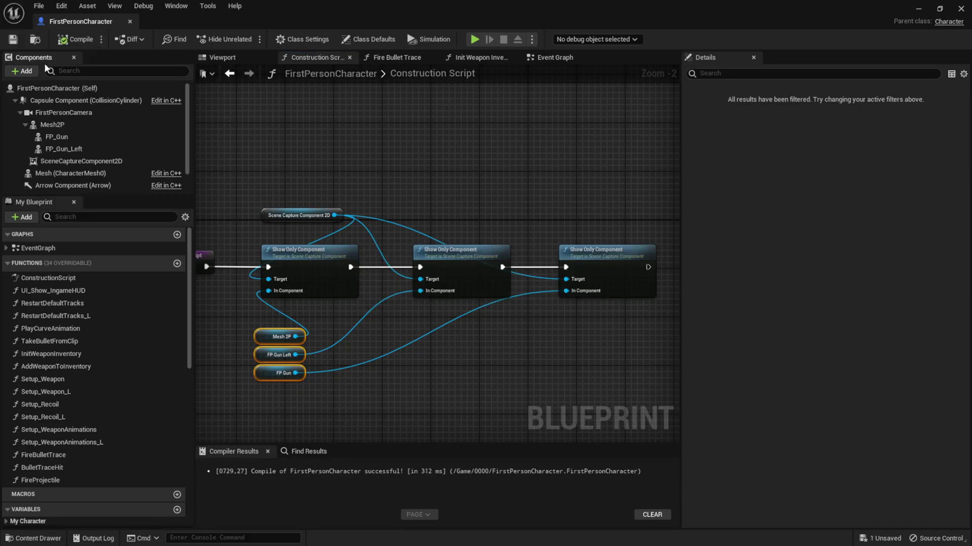
Step: Open the IngameHUD widget blueprint and place a new Image on the canvas
left_click(962, 8)
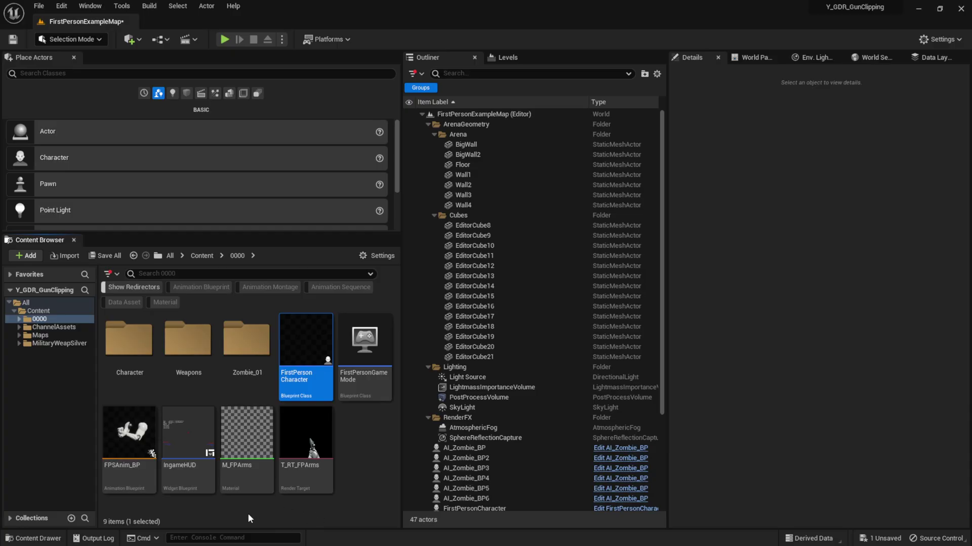
double_click(188, 439)
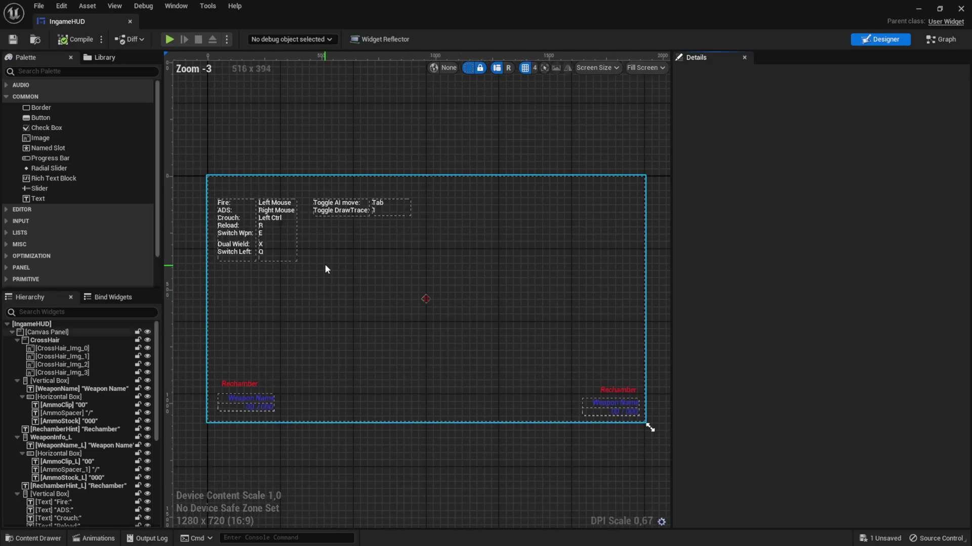
left_click_drag(59, 141, 403, 309)
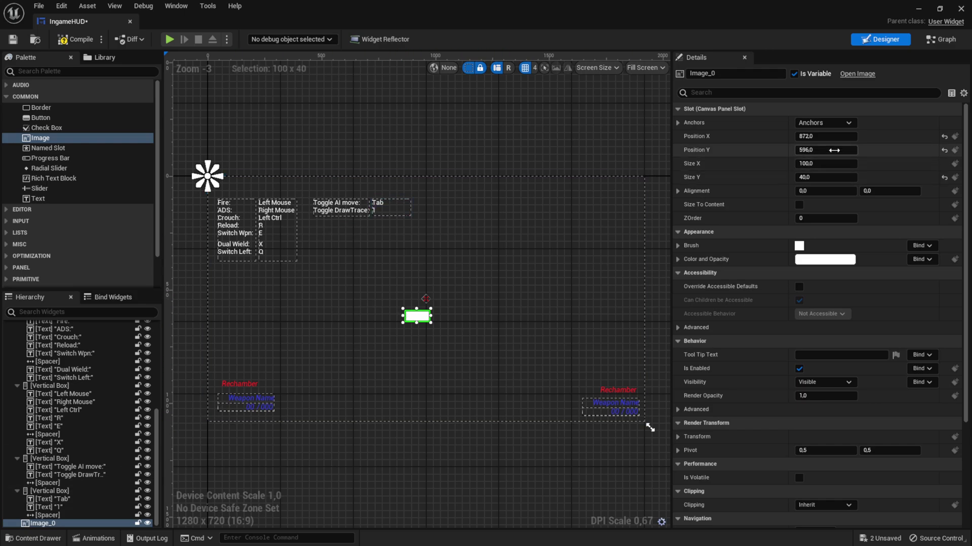
Step: Anchor Image_0 to full-screen stretch and set all four offsets to 0
left_click(820, 122)
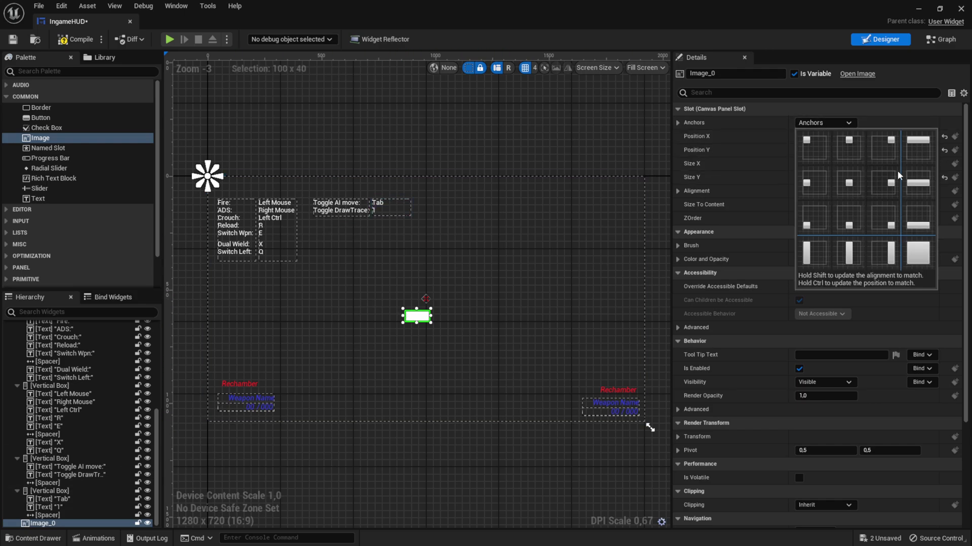
left_click(915, 257)
left_click(823, 136)
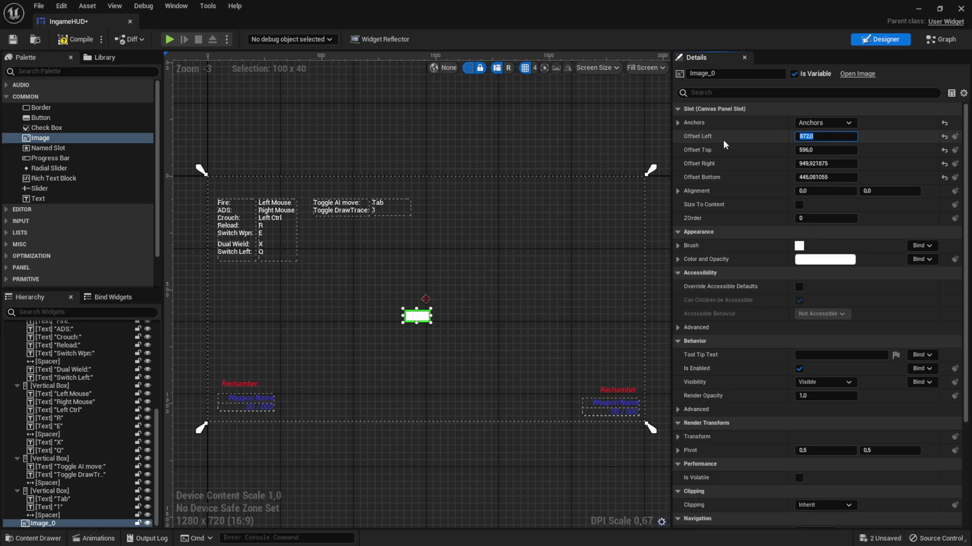
type("0")
key("Tab")
type("0")
key("Tab")
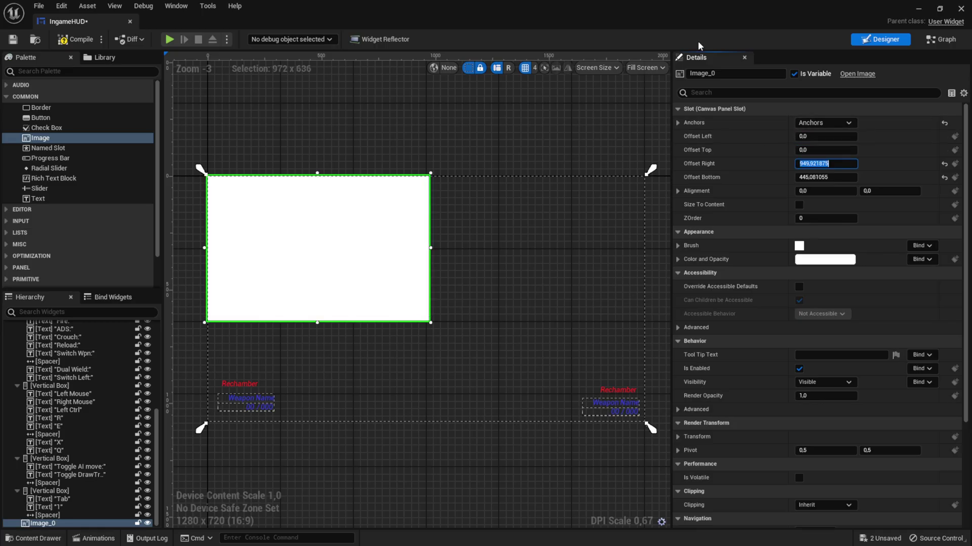
type("0")
key("Tab")
type("0")
key("Return")
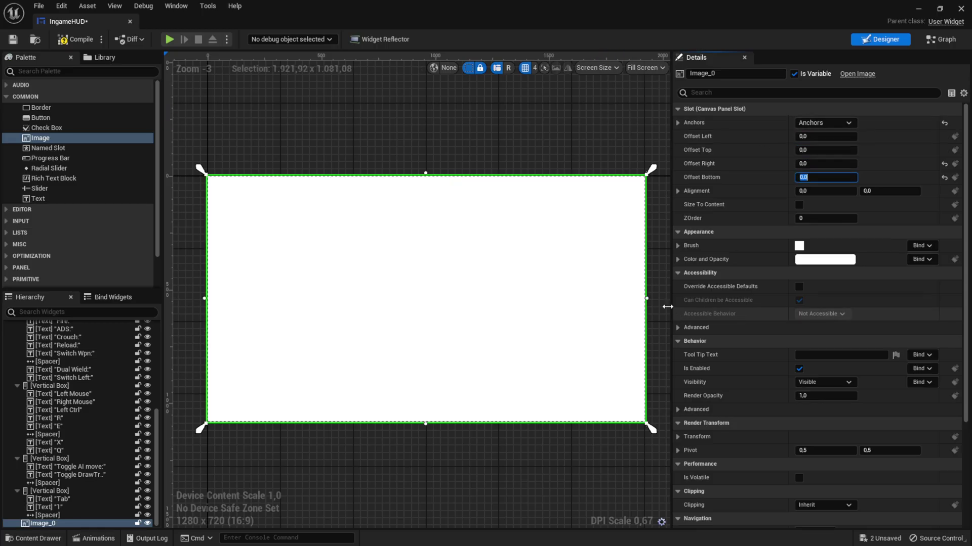
Step: Set Image_0's brush image to the M_FPArms material
left_click(678, 246)
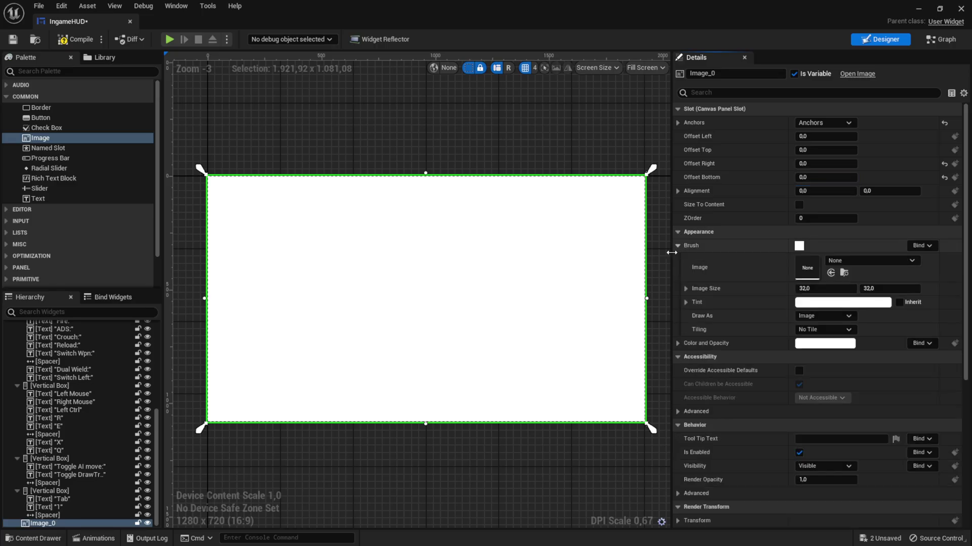
left_click(853, 261)
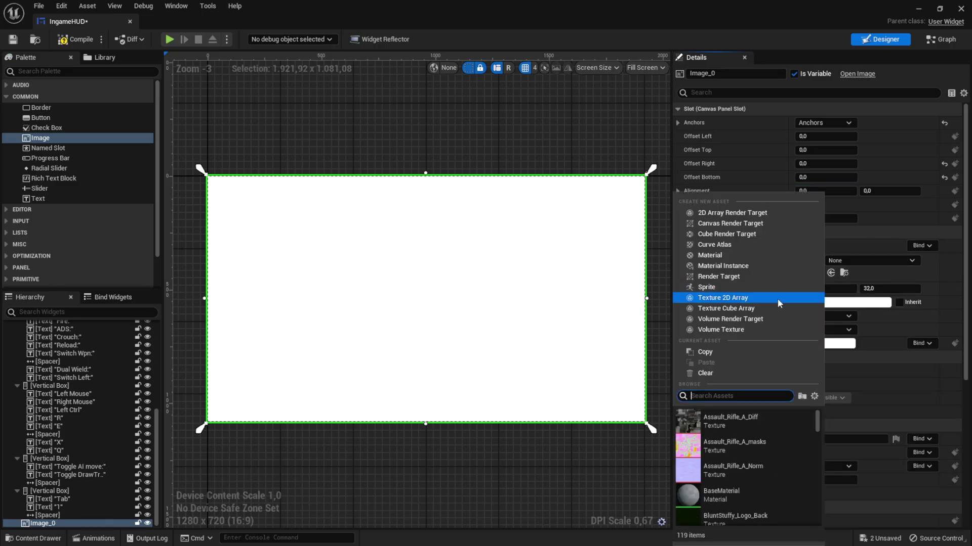
type("fparms")
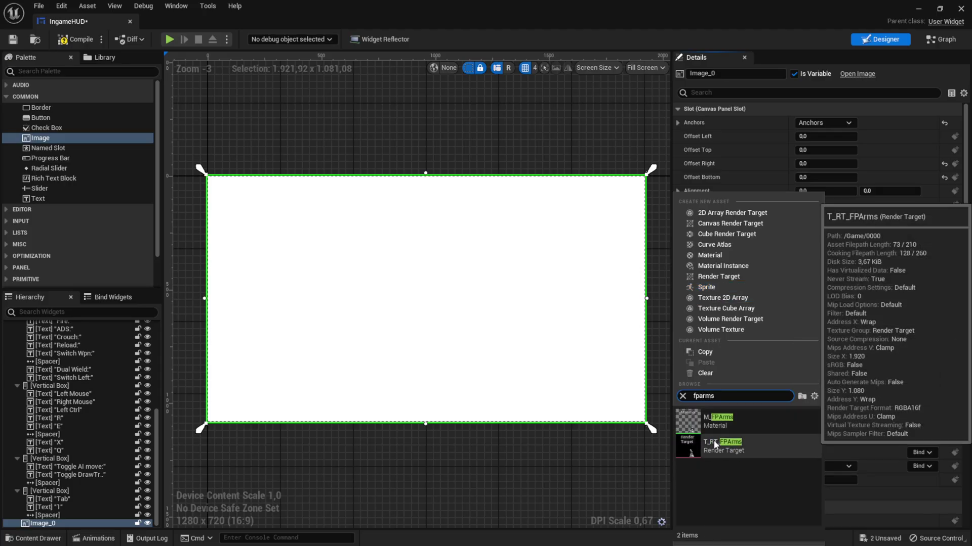
left_click(715, 421)
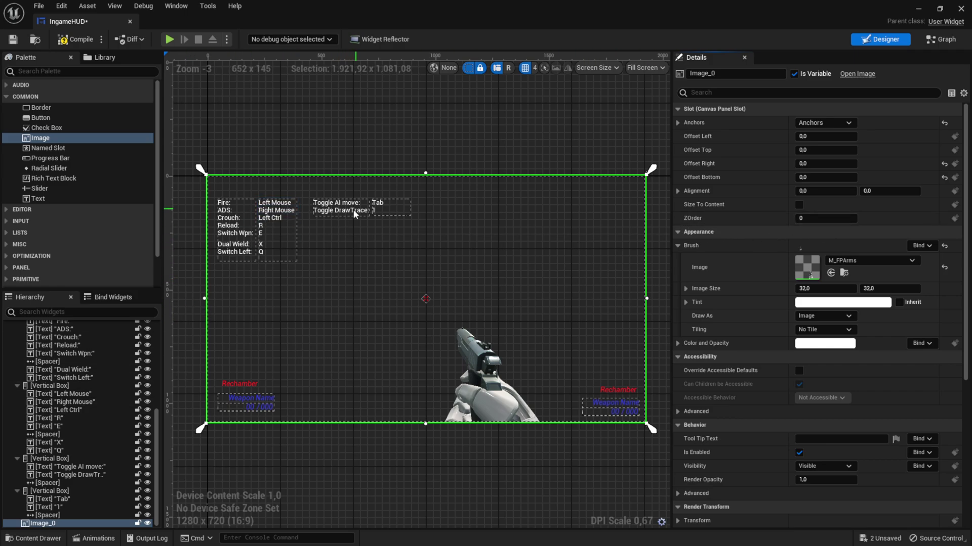
Step: Compile, save and close the IngameHUD widget
left_click(71, 39)
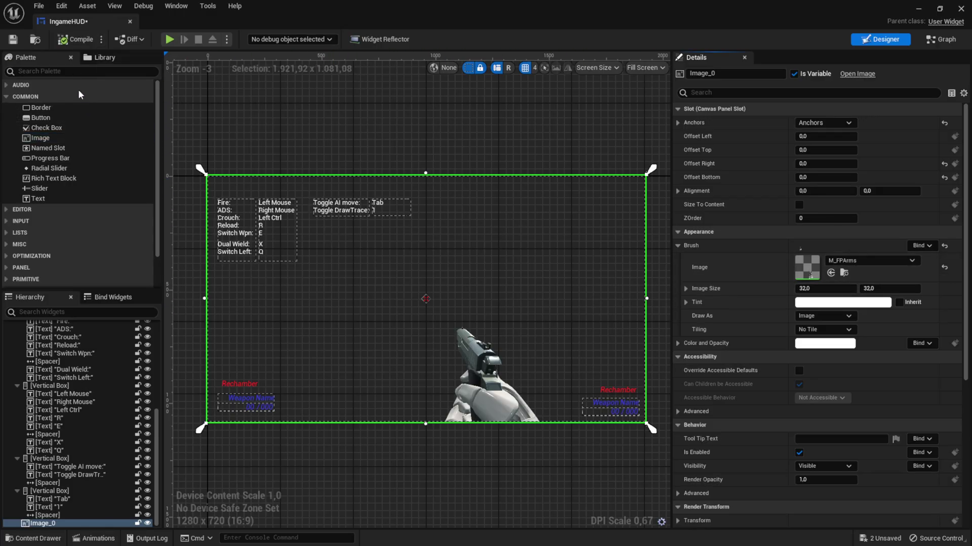
left_click(13, 39)
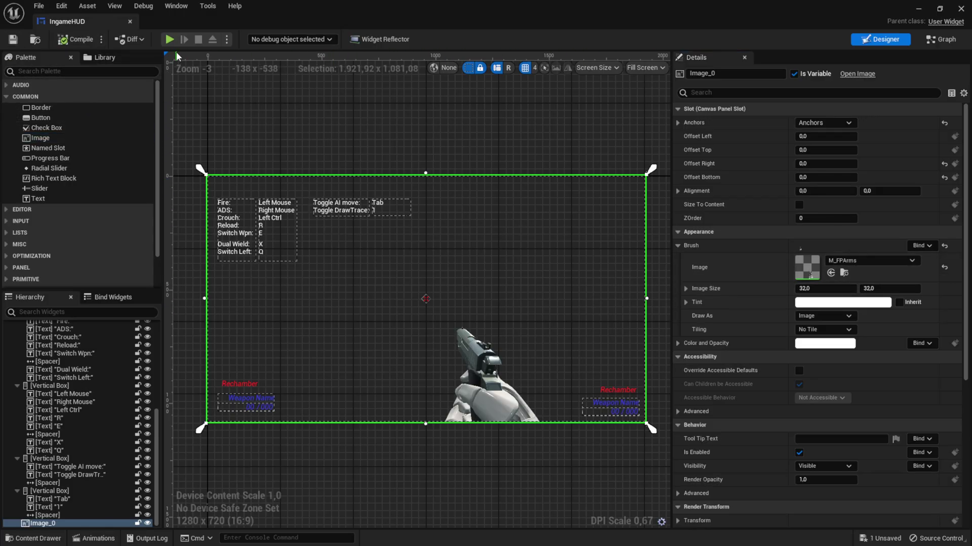
left_click(961, 9)
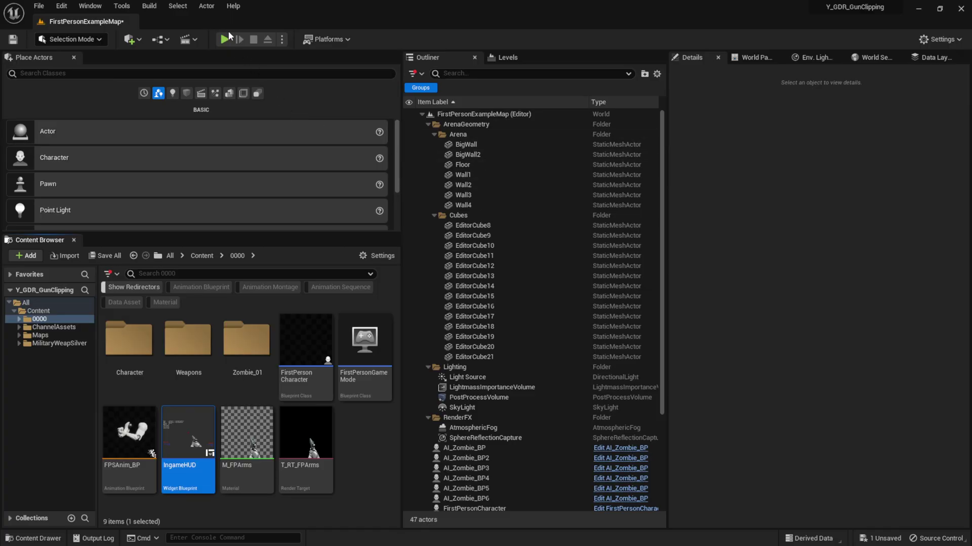
left_click(225, 40)
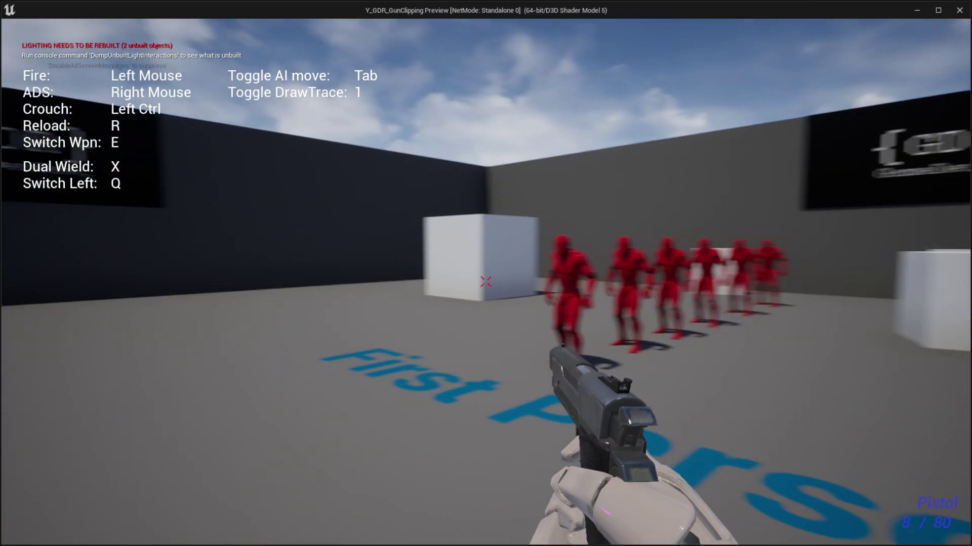
key("w")
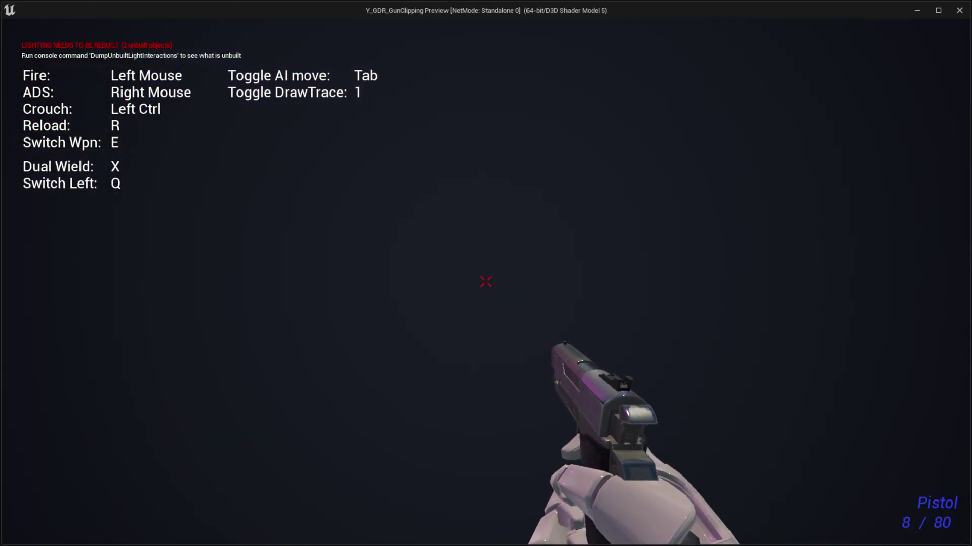
key("e")
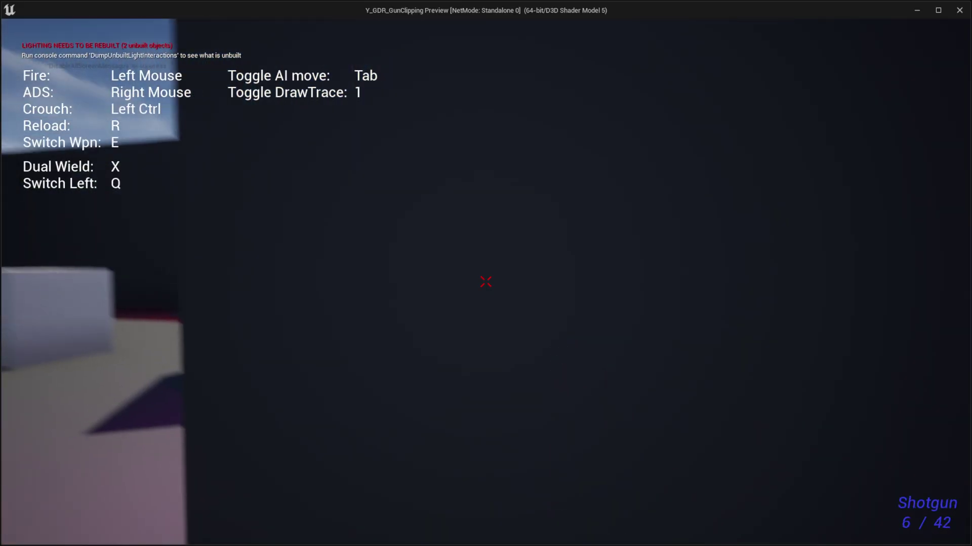
mouse_move(486, 282)
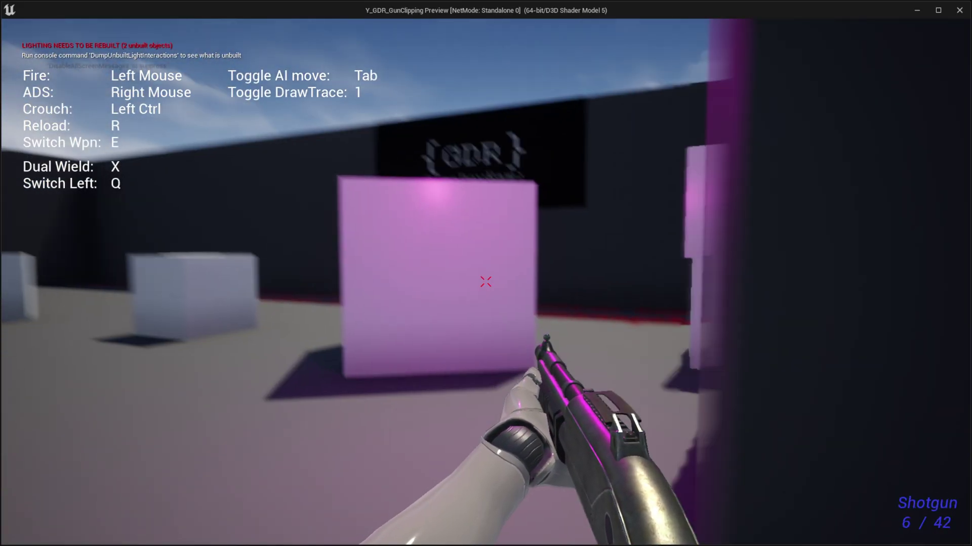
key("w")
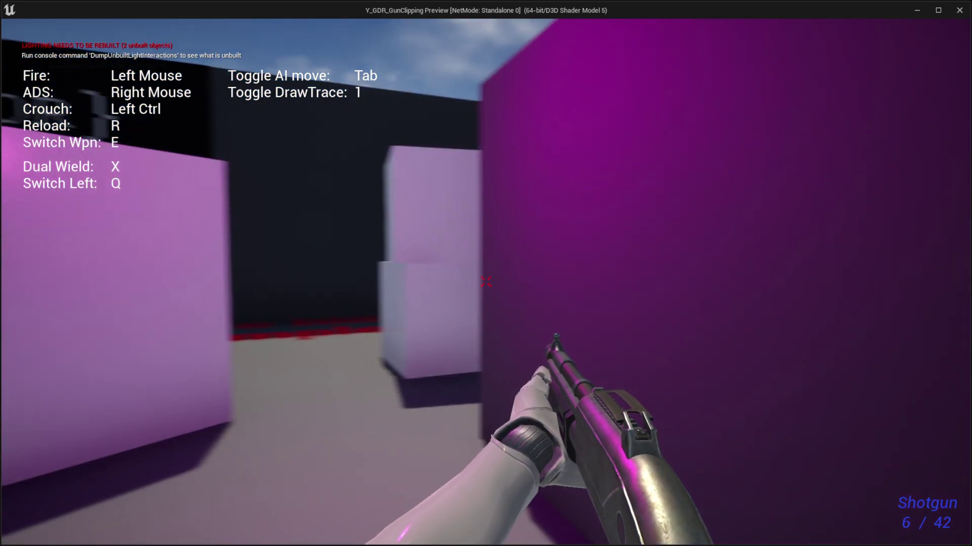
key("s")
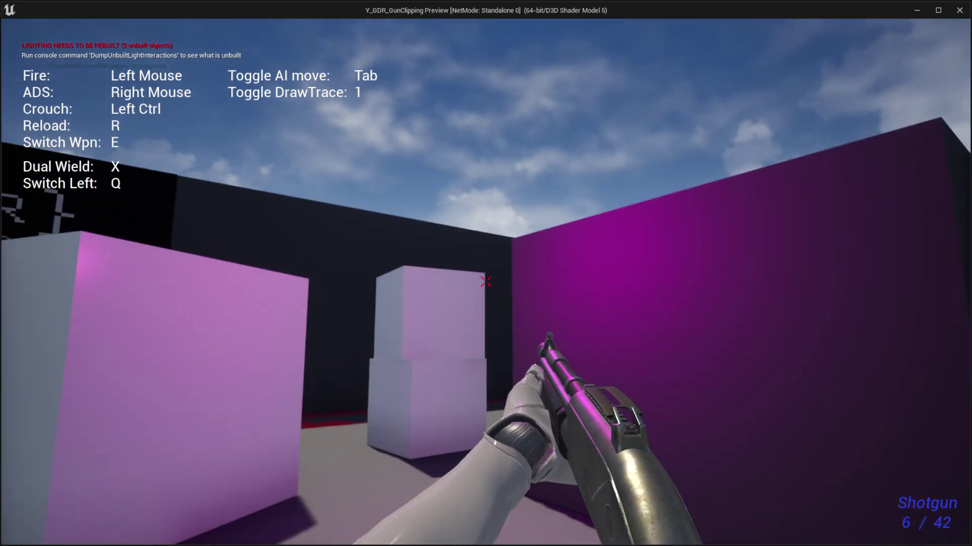
key("w")
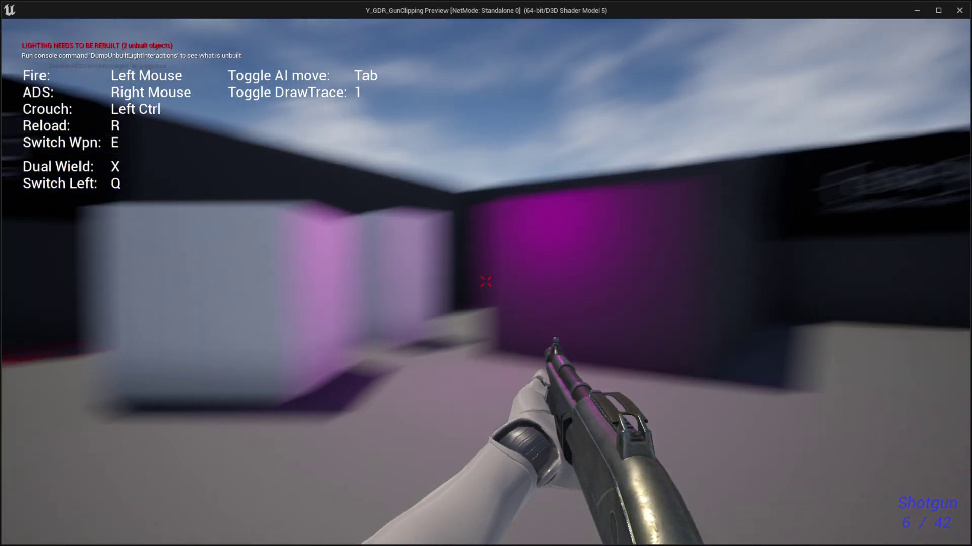
key("w")
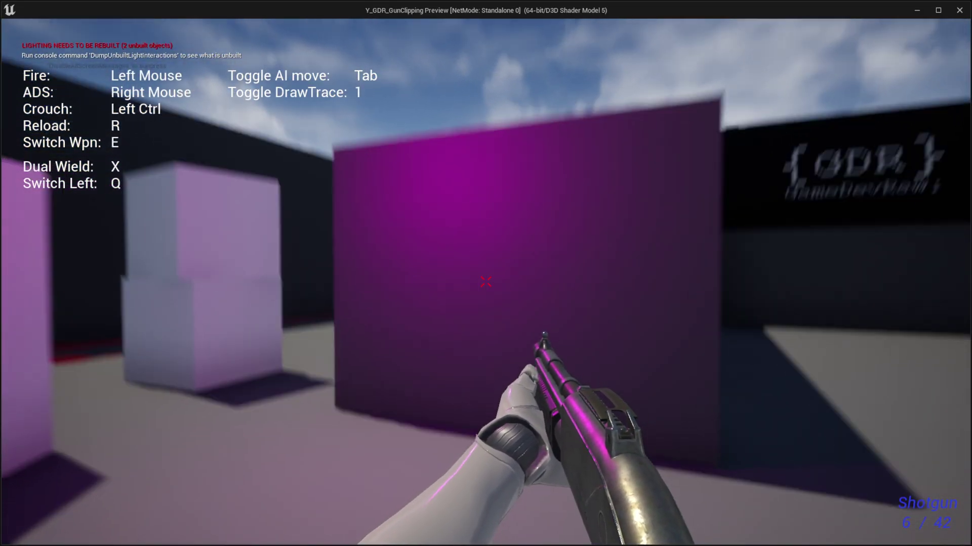
key("w")
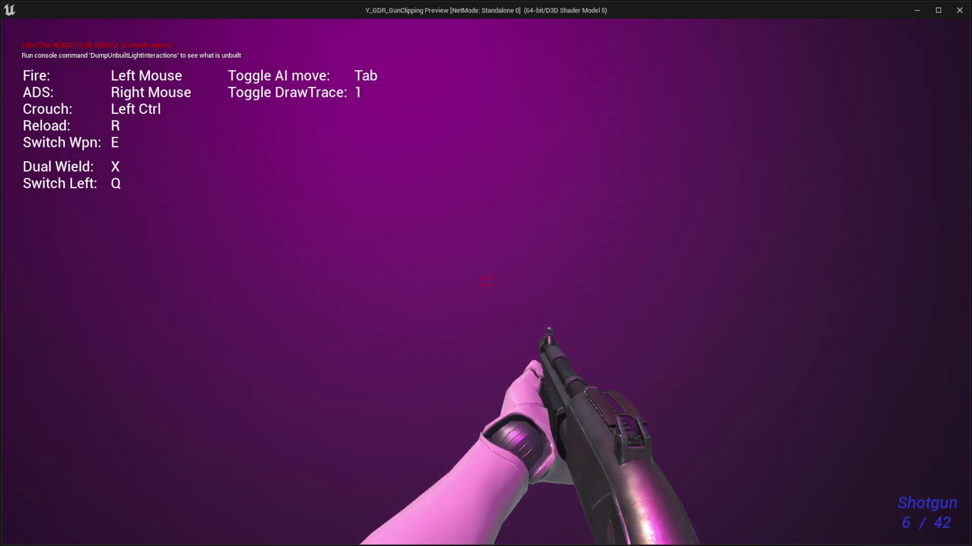
key("Escape")
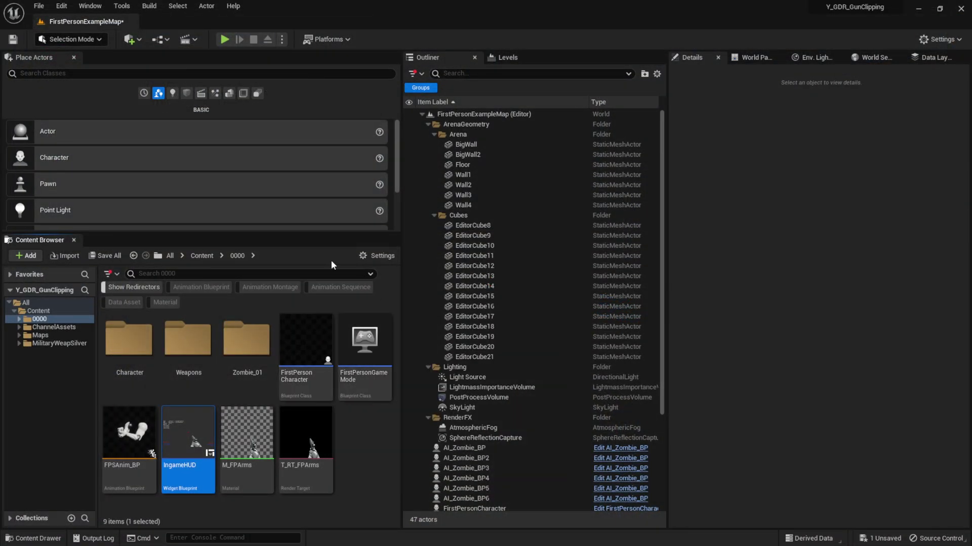
Step: Raise FirstPersonCamera's Field of View from 90 to about 138.8 in FirstPersonCharacter and compile
left_click(325, 360)
double_click(324, 360)
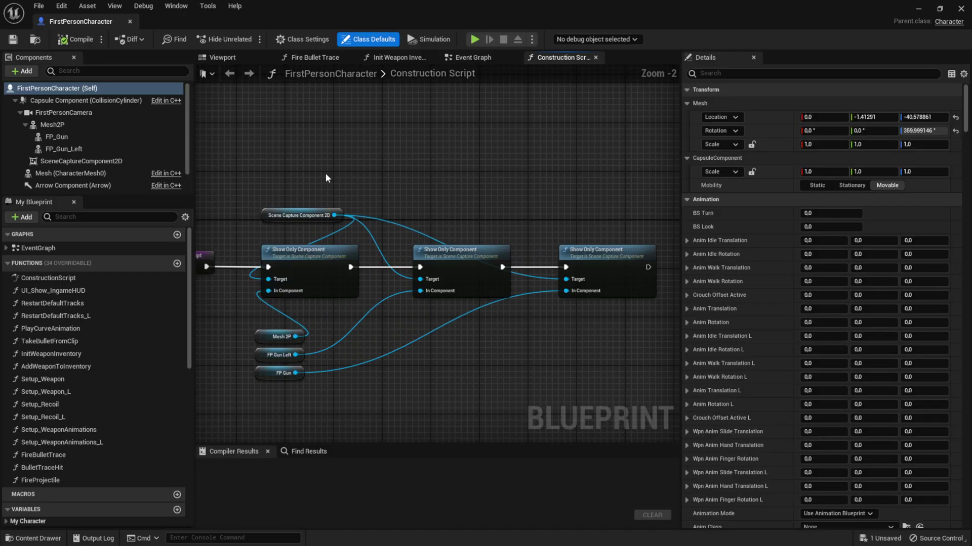
left_click(59, 112)
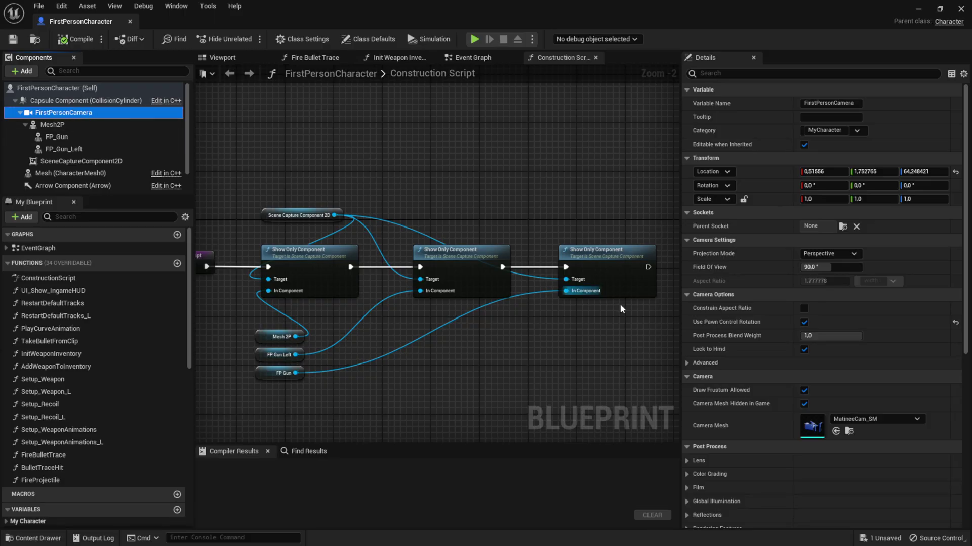
left_click_drag(830, 265, 870, 266)
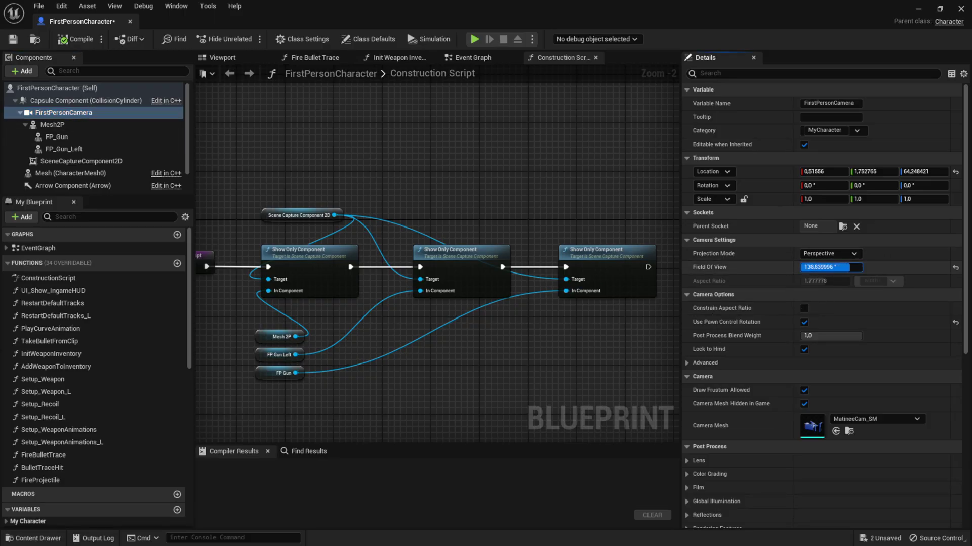
left_click(76, 39)
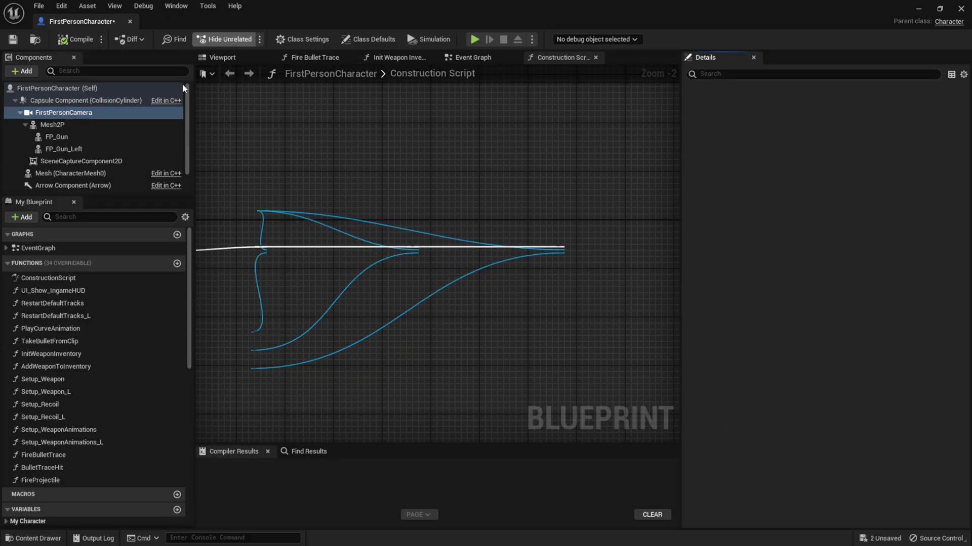
Step: Test-play the wide-angle view while aiming, then display SceneCaptureComponent2D's Scene Capture settings
left_click(474, 39)
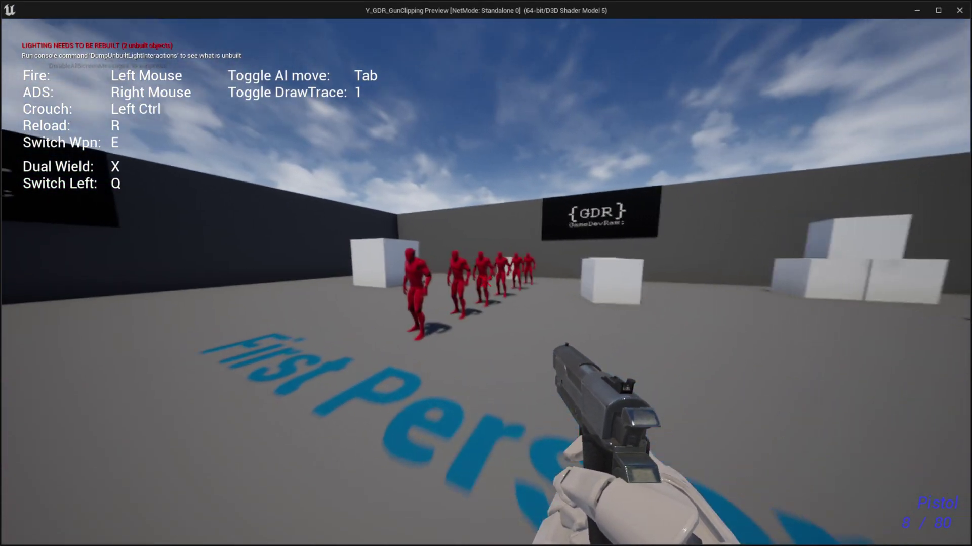
right_click(485, 282)
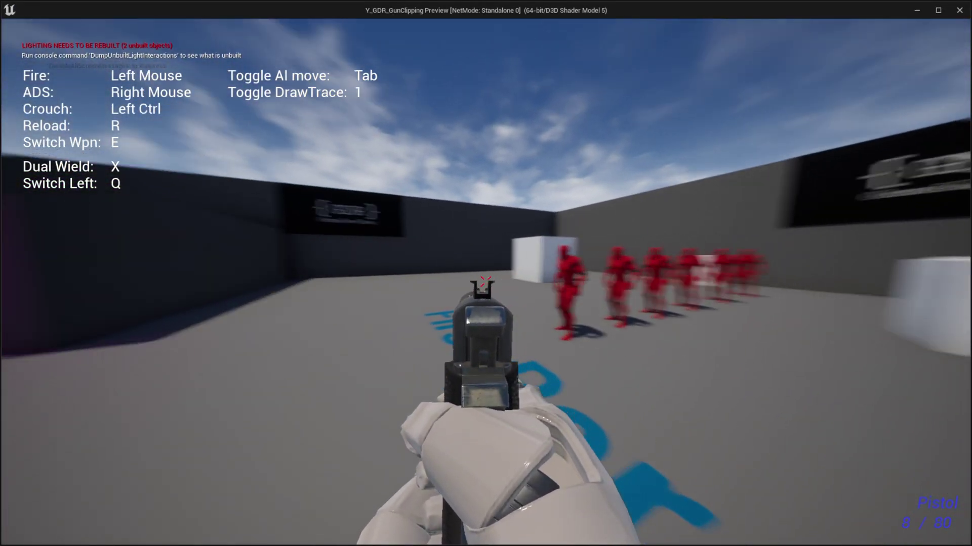
key("Escape")
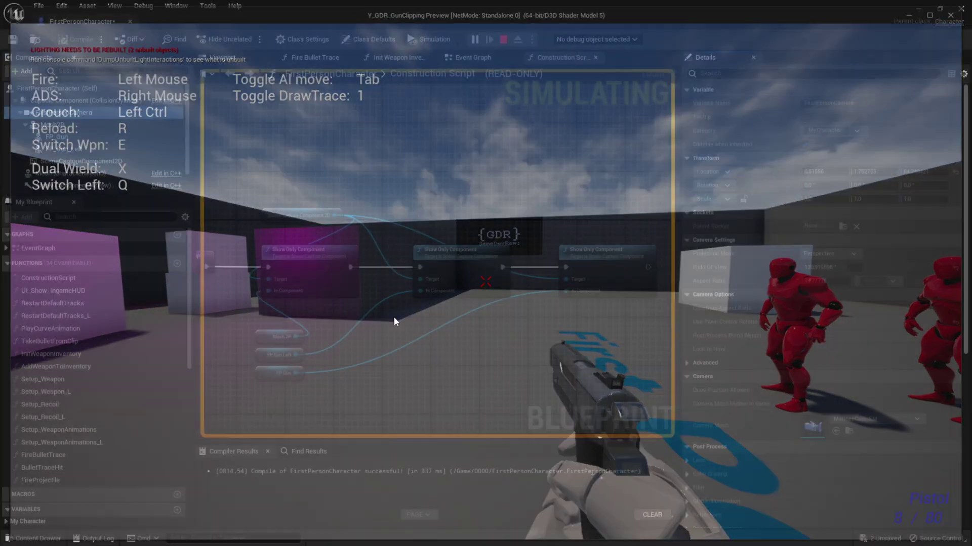
left_click(72, 162)
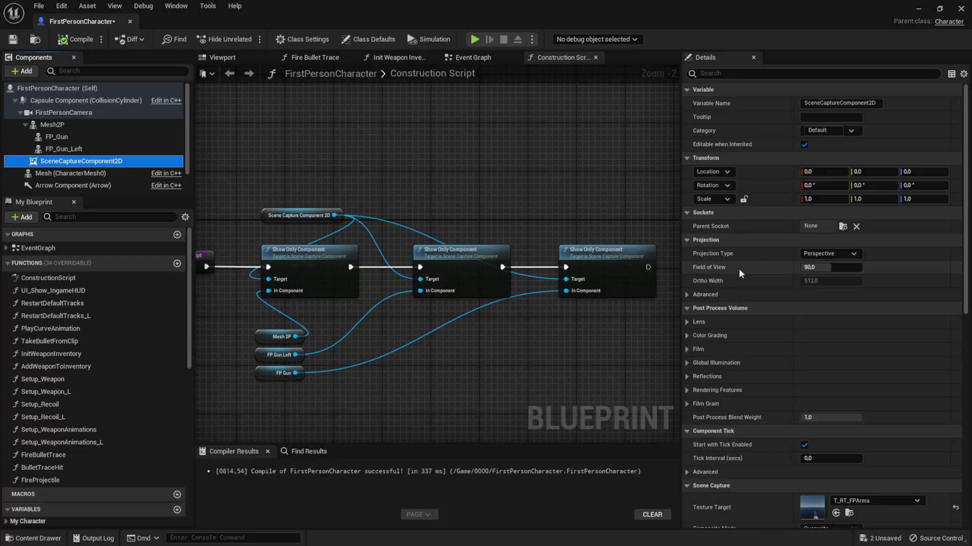
scroll(734, 326, "down", 2)
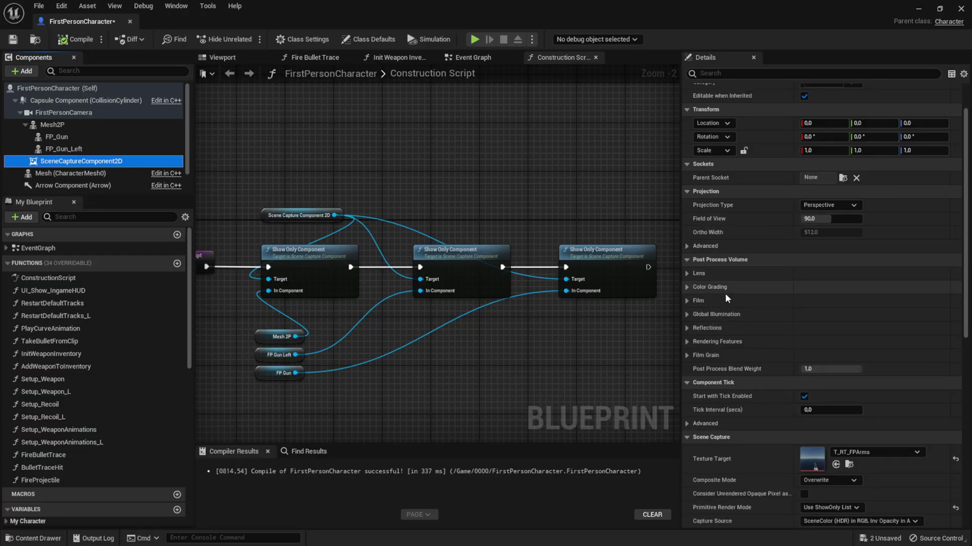